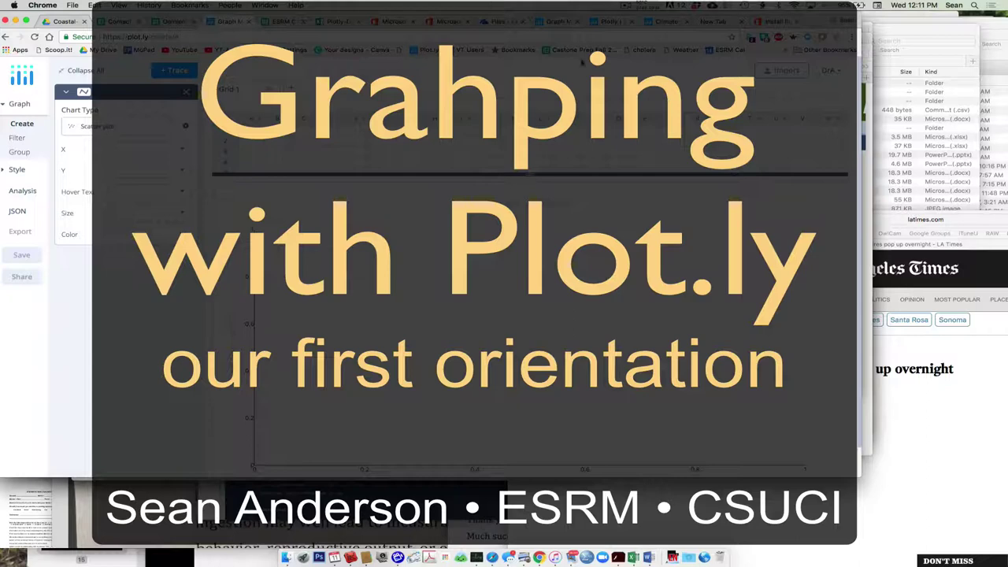
Step: Enlarge the data grid and fill column A from row 1 with 4, 5, 6, 7, 12, 15 and 18
{"action": "left_click_drag", "start_coordinate": [534, 174], "coordinate": [519, 316]}
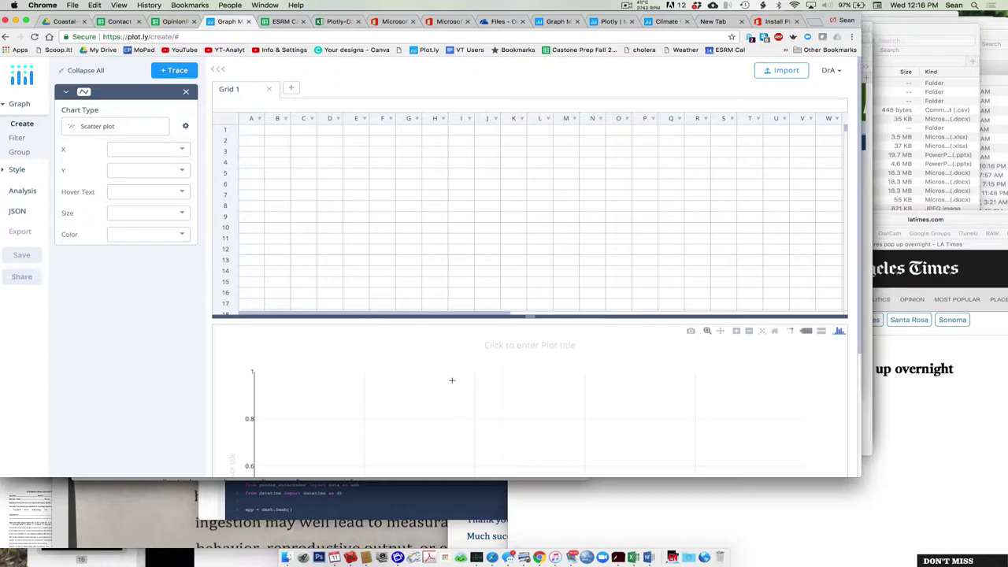
{"action": "scroll", "coordinate": [452, 380], "scroll_direction": "down", "scroll_amount": 1}
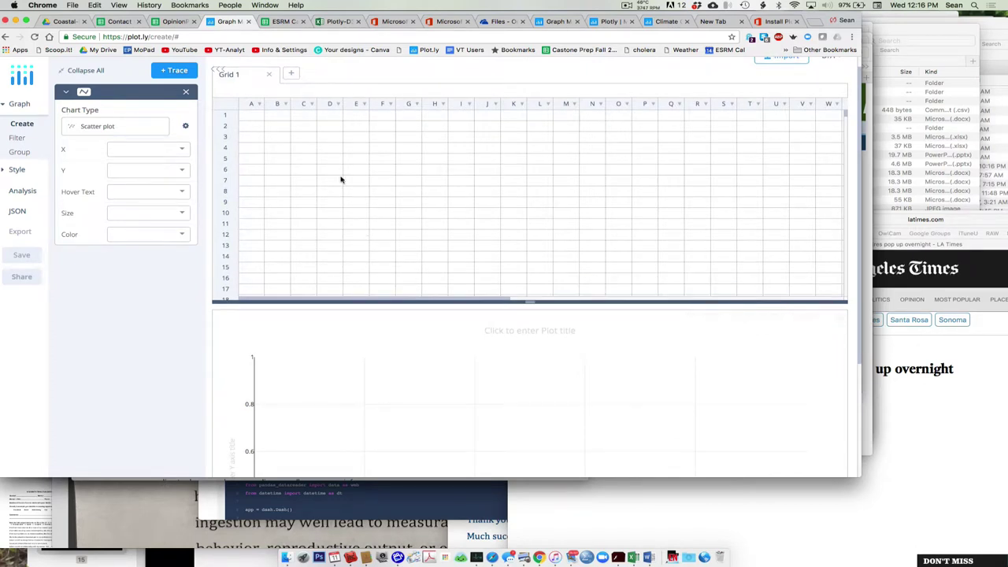
{"action": "left_click", "coordinate": [255, 120]}
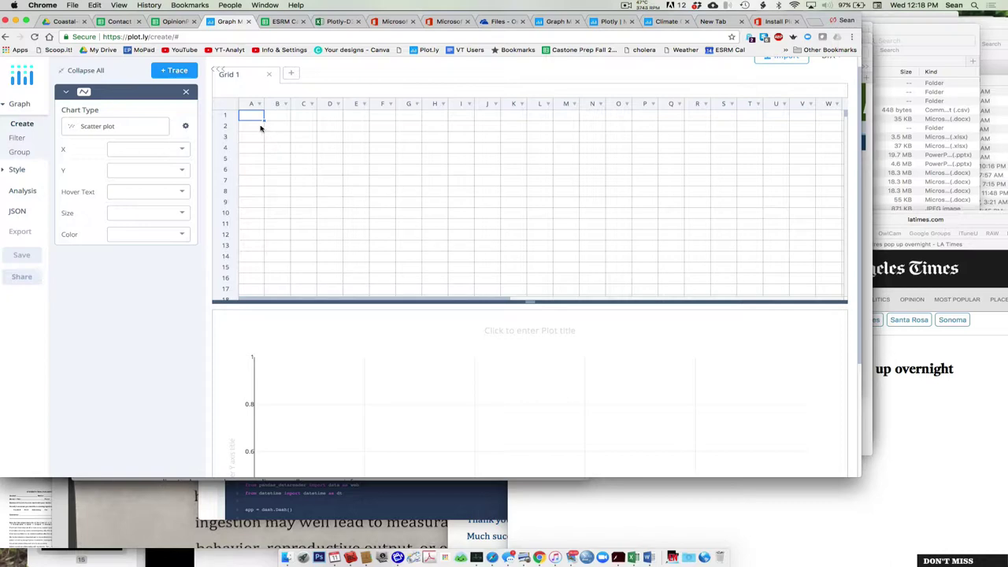
{"action": "type", "text": "4"}
{"action": "key", "text": "Return"}
{"action": "type", "text": "5"}
{"action": "key", "text": "Return"}
{"action": "type", "text": "6"}
{"action": "key", "text": "Return"}
{"action": "type", "text": "7 12 15 18"}
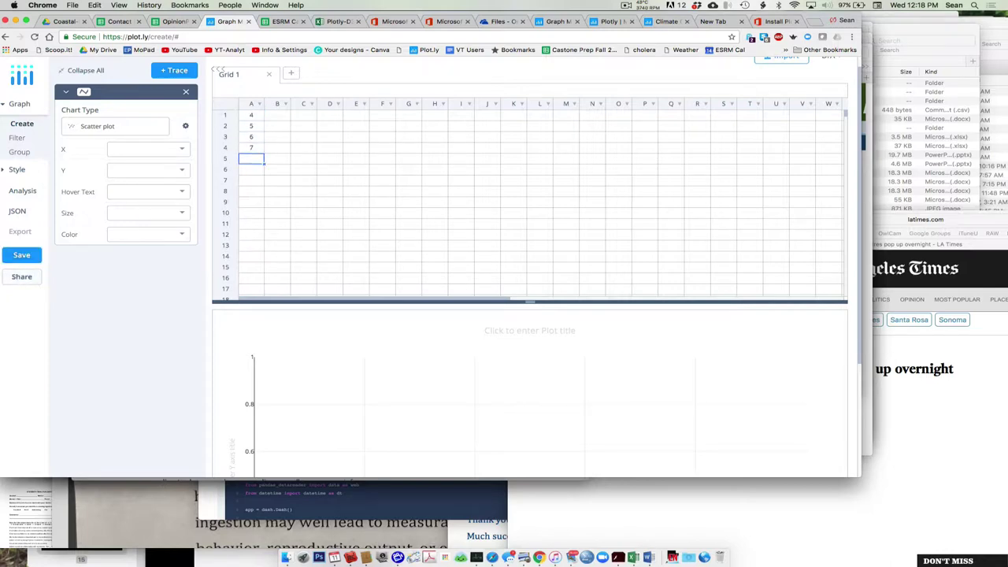
Step: Fill column B from row 1 with 56, 76, 44, 3, 68, 111 and 23
{"action": "left_click", "coordinate": [277, 115]}
{"action": "type", "text": "56 76 44 3 68 111 "}
{"action": "type", "text": "23"}
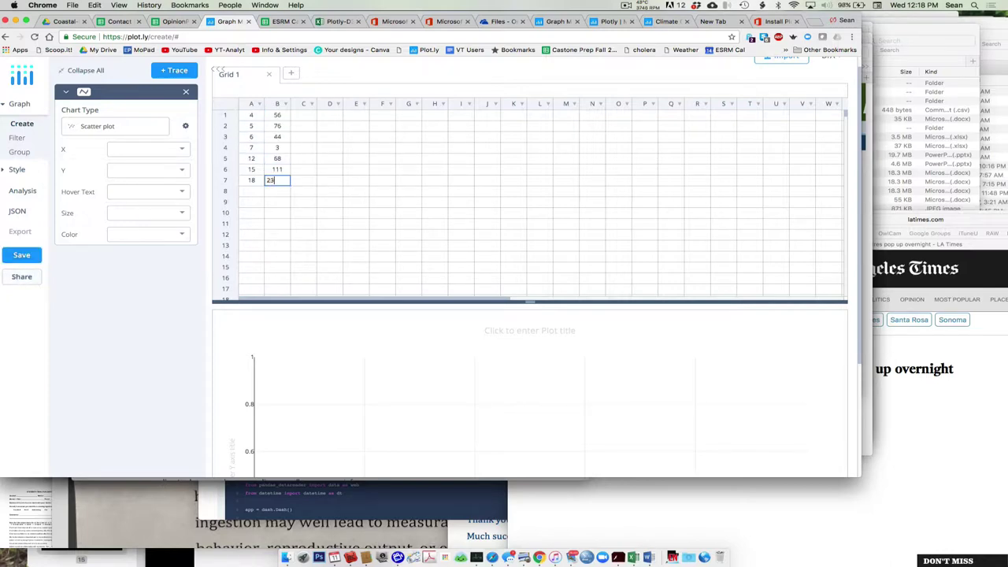
{"action": "key", "text": "Return"}
Step: Rename the header of column A to "days alive"
{"action": "left_click", "coordinate": [259, 103]}
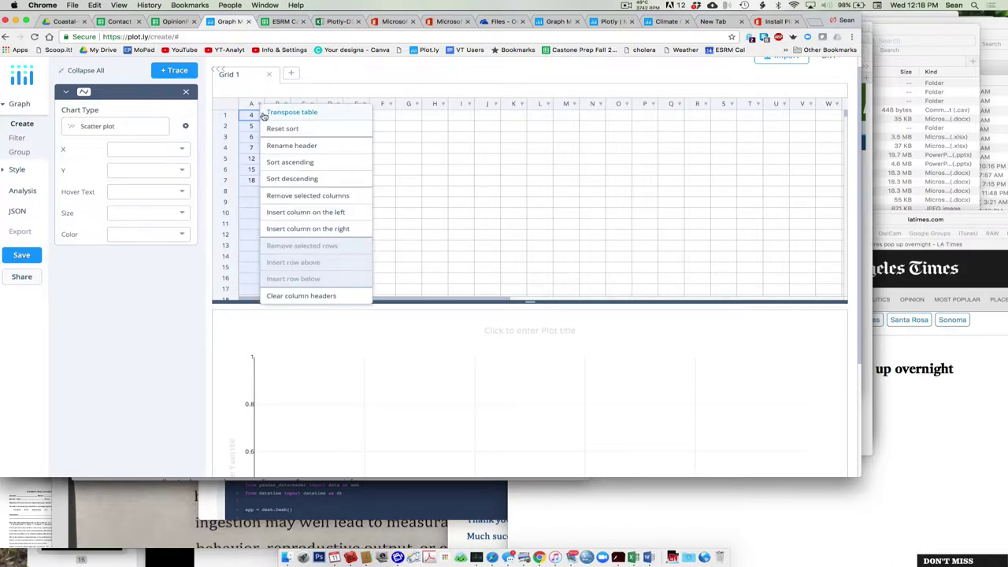
{"action": "left_click", "coordinate": [277, 147]}
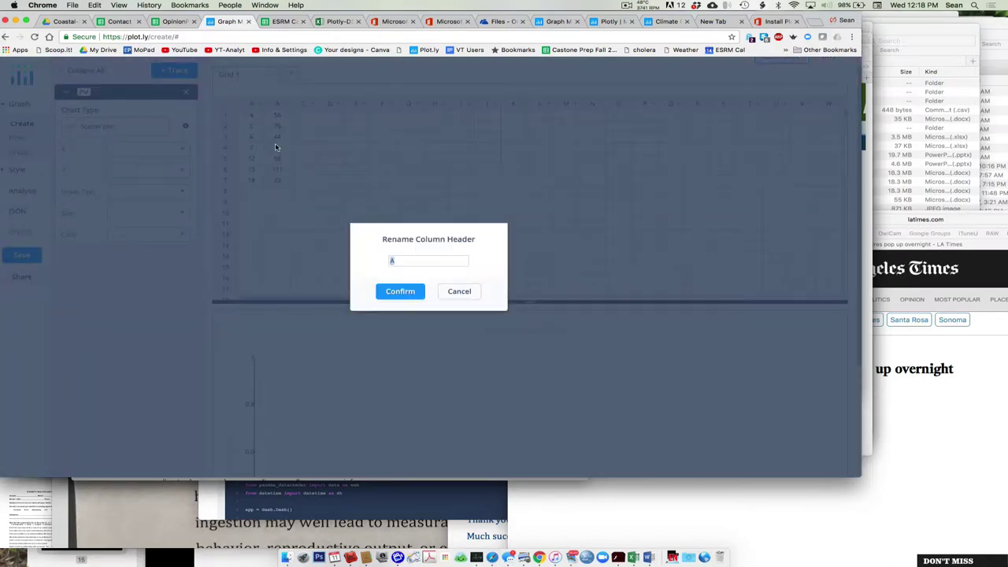
{"action": "type", "text": "days alive"}
{"action": "left_click", "coordinate": [402, 292]}
Step: Rename the header of column B to "offspring"
{"action": "left_click", "coordinate": [285, 103]}
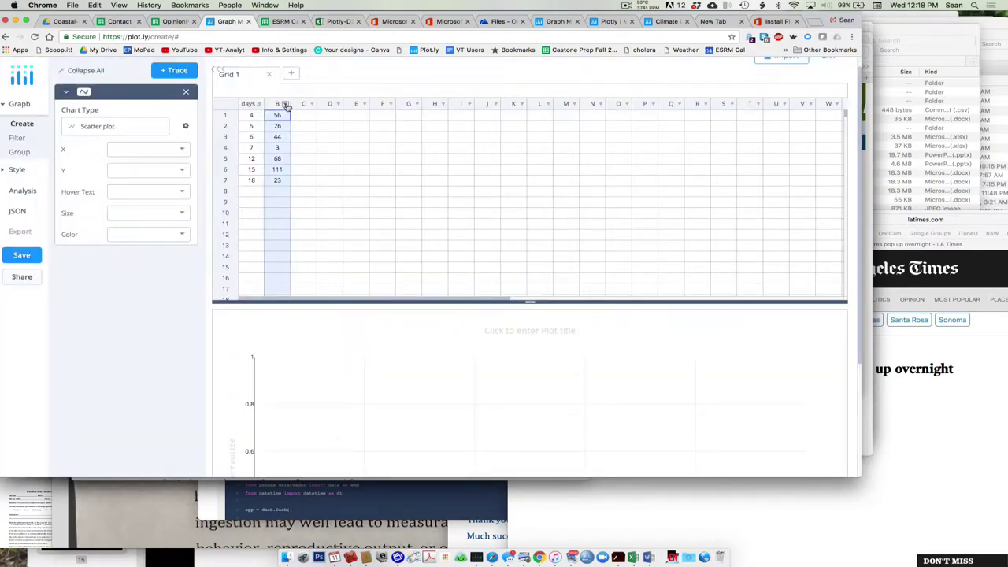
{"action": "left_click", "coordinate": [308, 149]}
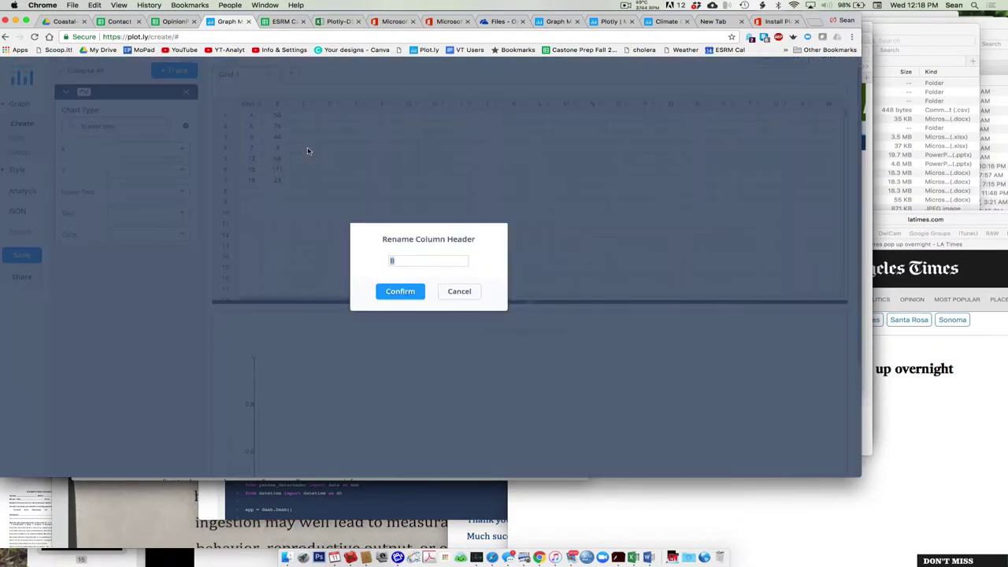
{"action": "type", "text": "offspring"}
{"action": "left_click", "coordinate": [397, 291]}
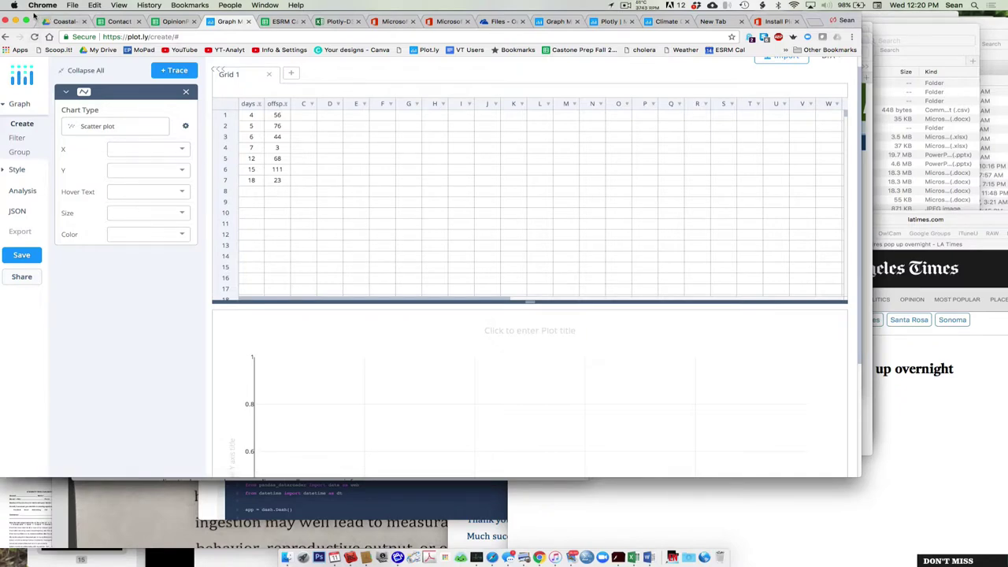
Step: Create a scatter plot with days alive as the X data and offspring as the Y data
{"action": "left_click_drag", "start_coordinate": [40, 19], "coordinate": [47, 19]}
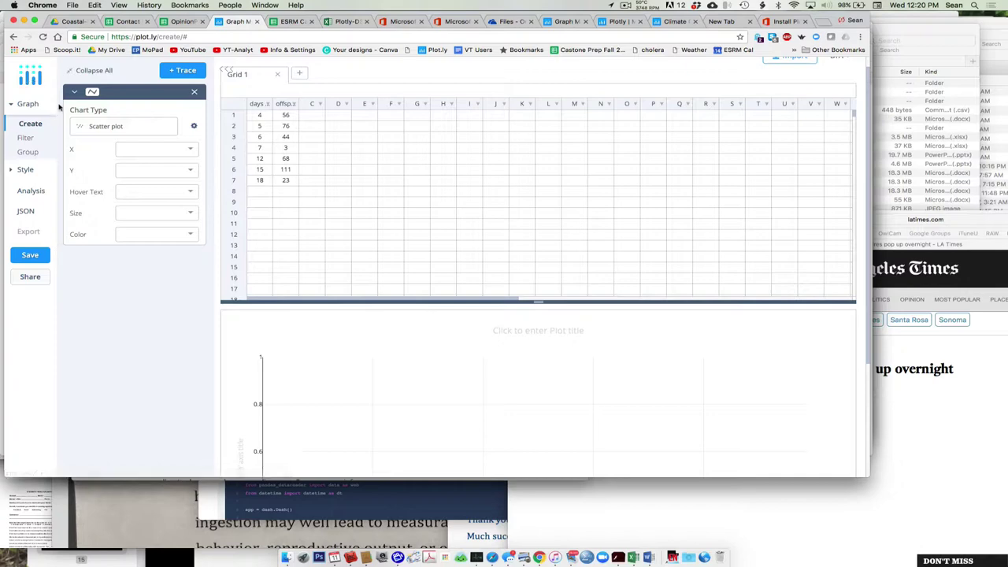
{"action": "left_click", "coordinate": [155, 130]}
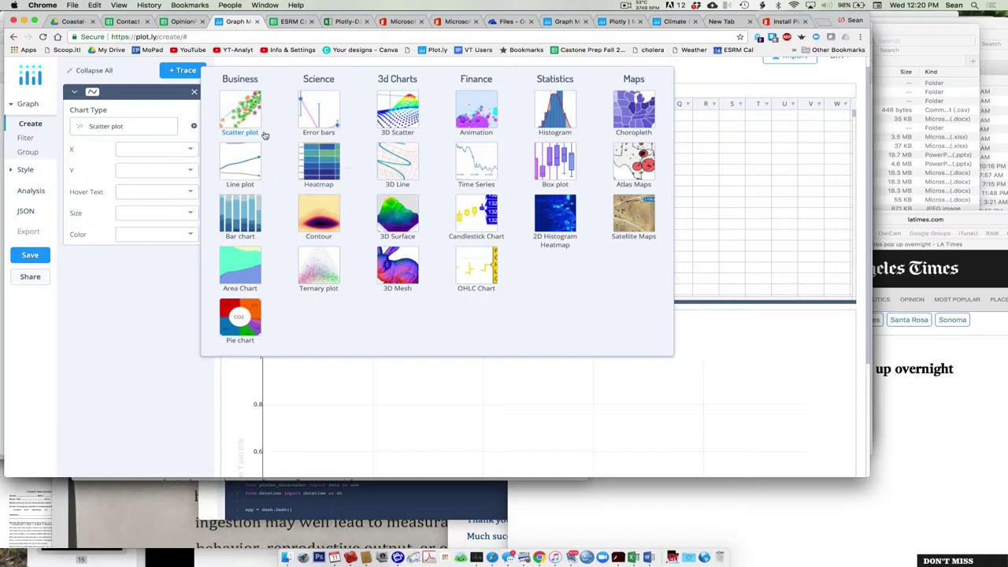
{"action": "left_click", "coordinate": [244, 119]}
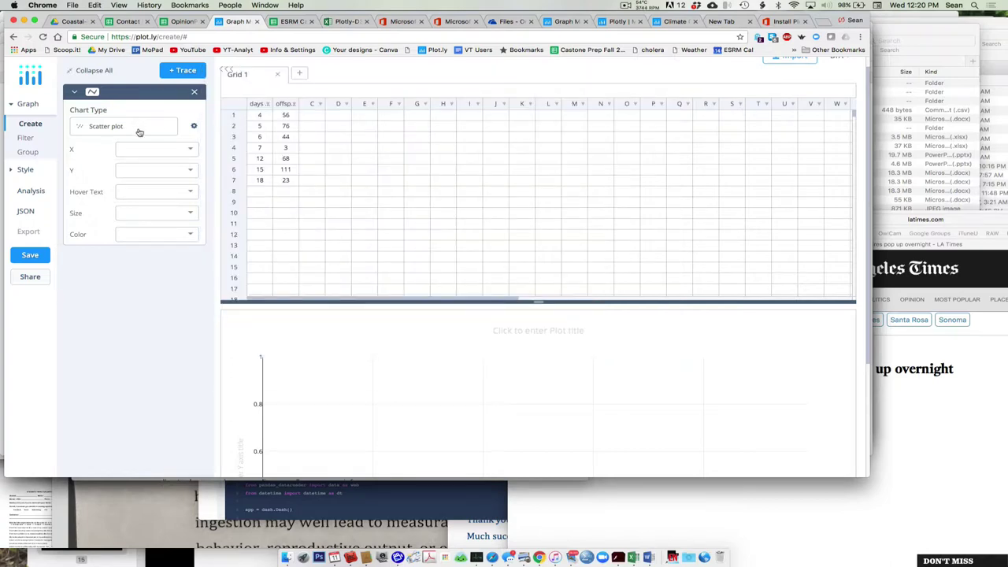
{"action": "left_click", "coordinate": [192, 151]}
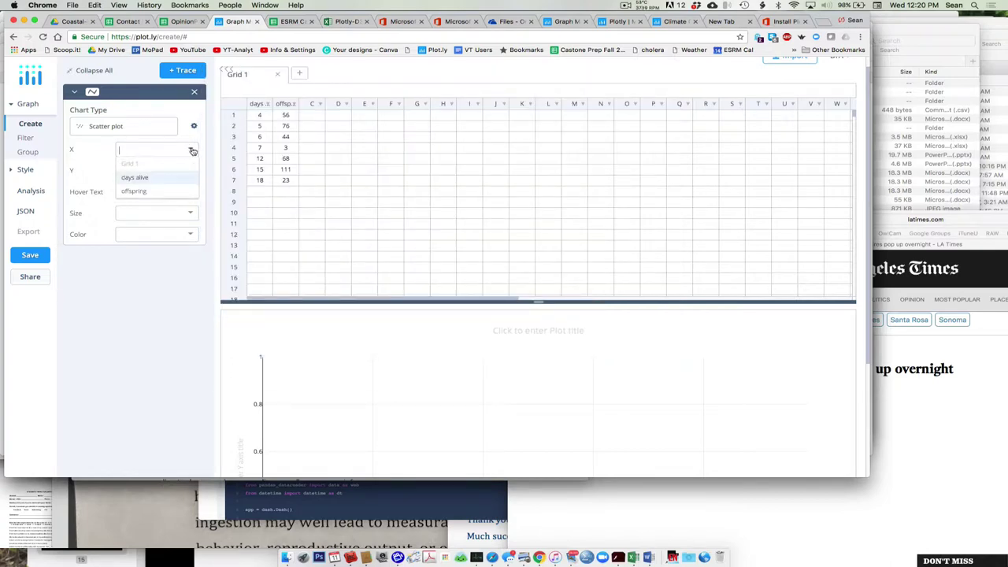
{"action": "left_click", "coordinate": [169, 178]}
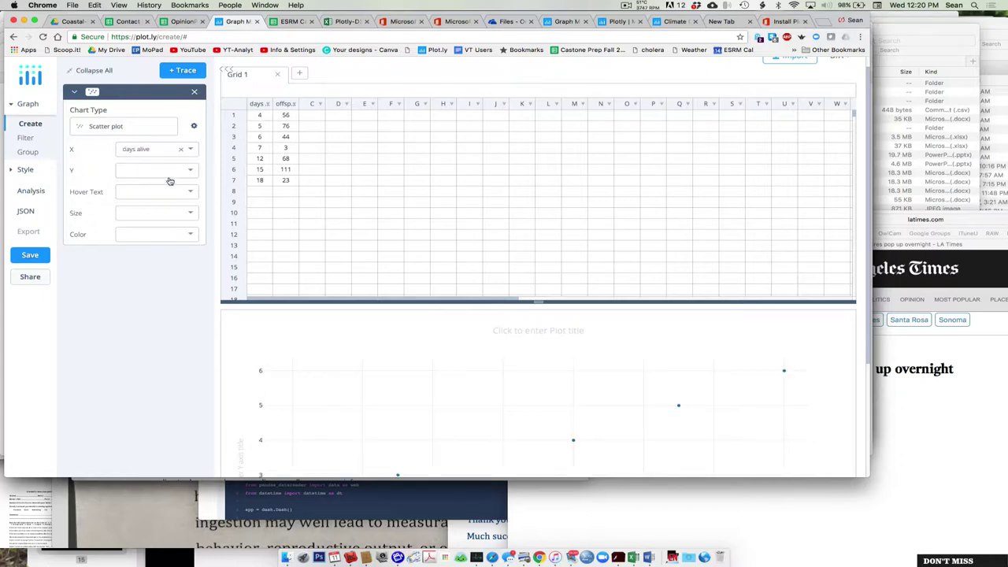
{"action": "left_click", "coordinate": [190, 171]}
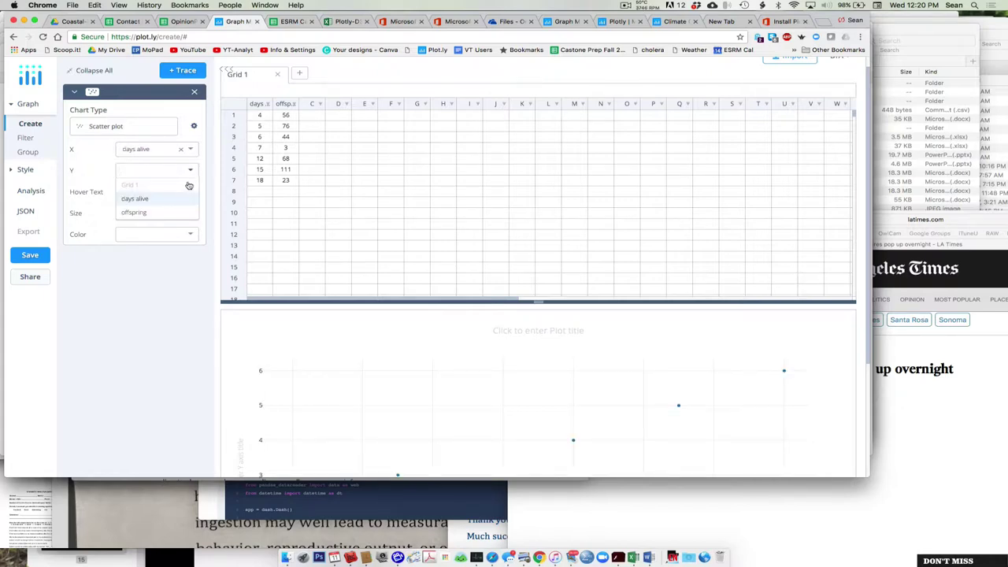
{"action": "left_click", "coordinate": [178, 213]}
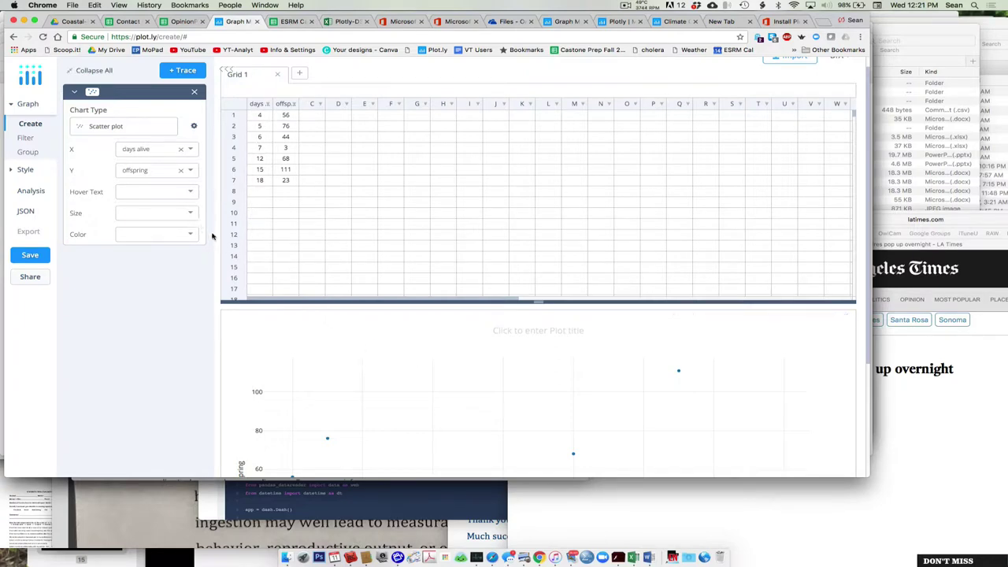
Step: Inspect the hover values of individual data points in the scatter plot
{"action": "scroll", "coordinate": [401, 370], "scroll_direction": "down", "scroll_amount": 3}
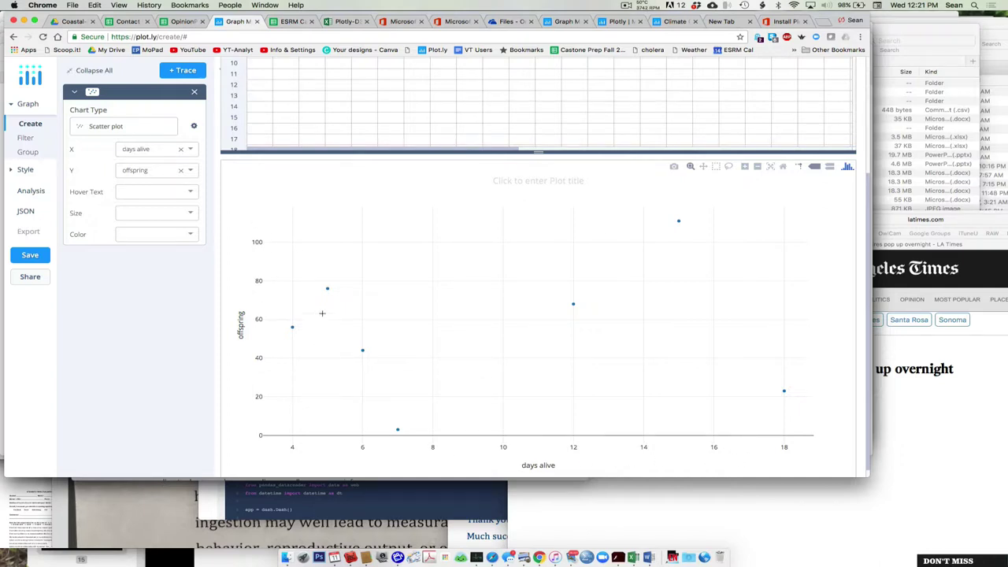
{"action": "mouse_move", "coordinate": [328, 289]}
{"action": "mouse_move", "coordinate": [369, 361]}
{"action": "mouse_move", "coordinate": [581, 304]}
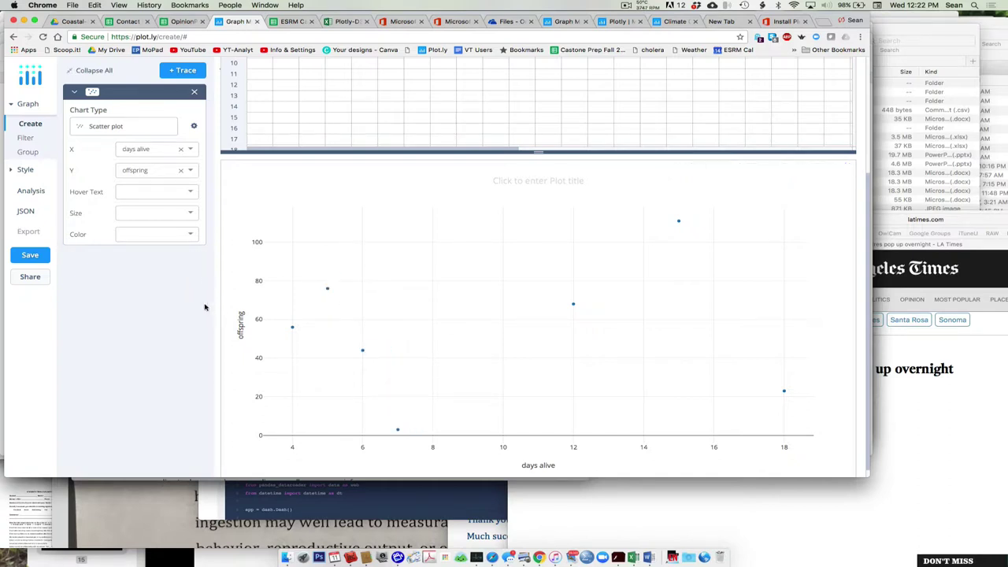
Step: Open the trace style settings and try showing connecting lines between the offspring points
{"action": "left_click", "coordinate": [16, 171]}
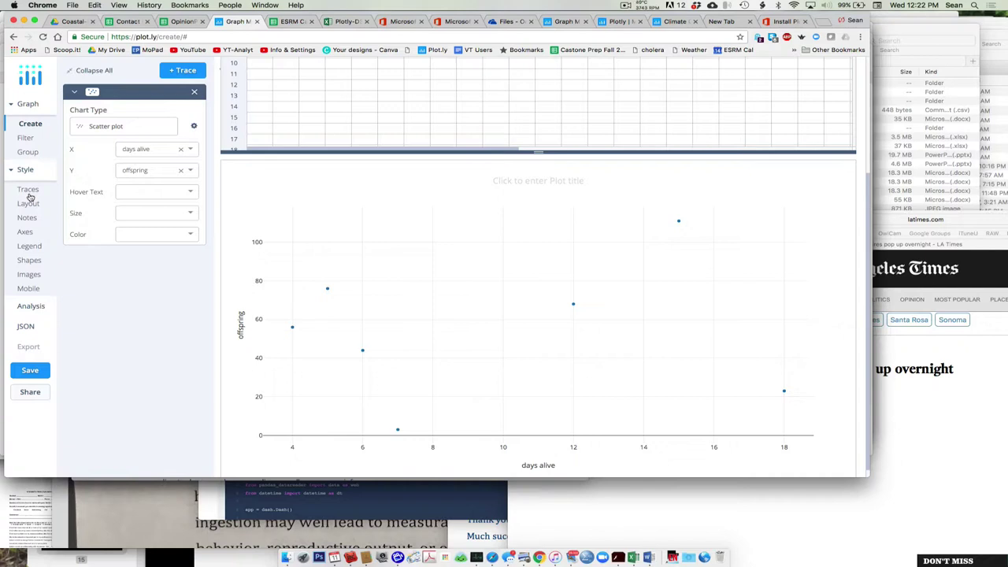
{"action": "left_click", "coordinate": [28, 192]}
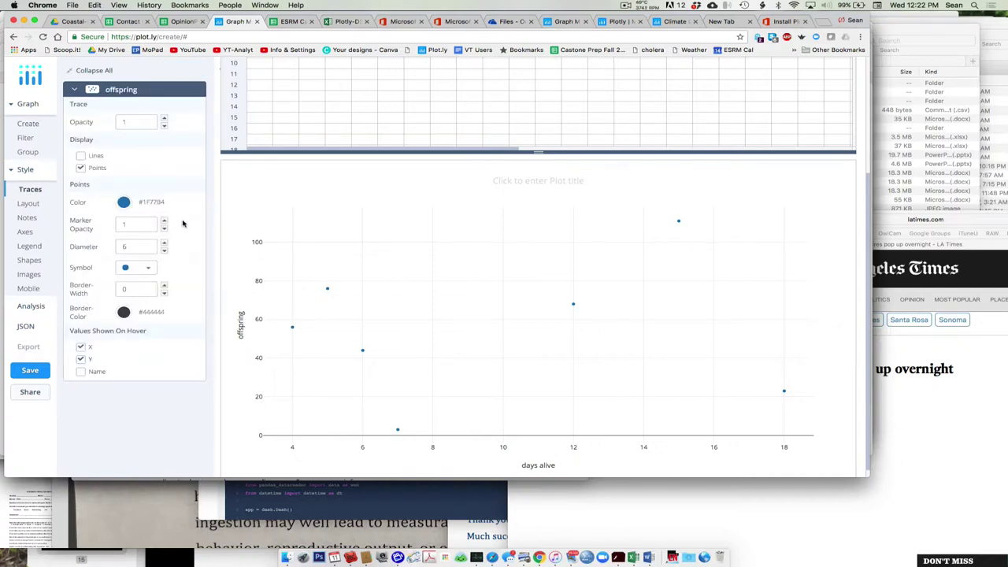
{"action": "left_click", "coordinate": [82, 156]}
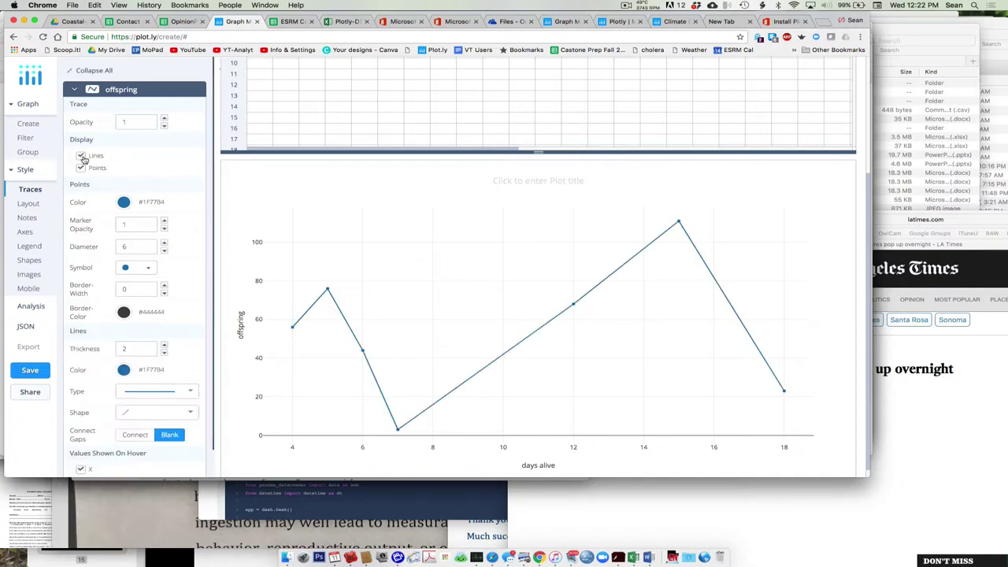
{"action": "left_click", "coordinate": [82, 157]}
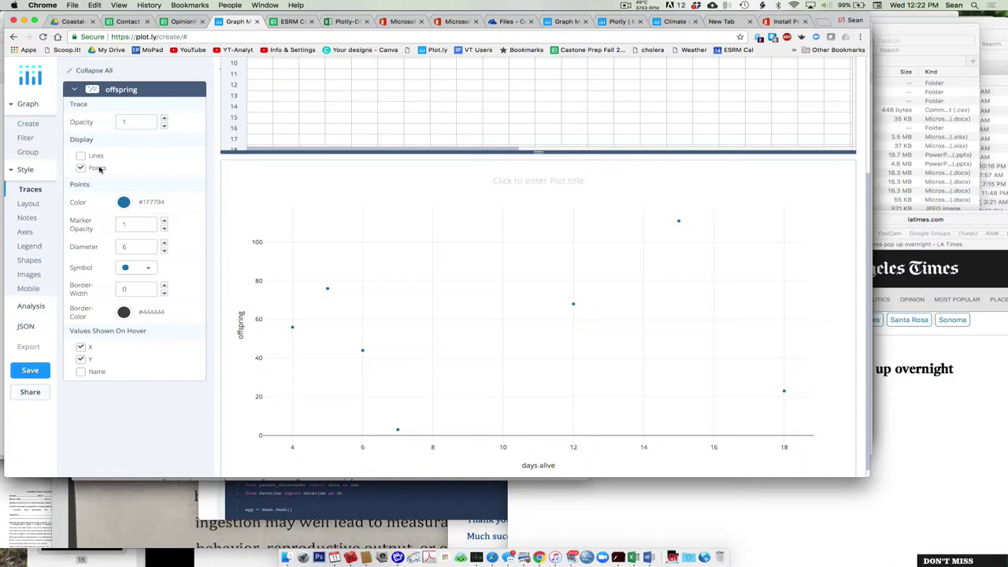
Step: Color the offspring trace's points with the default purple, #9467BD
{"action": "left_click", "coordinate": [124, 203]}
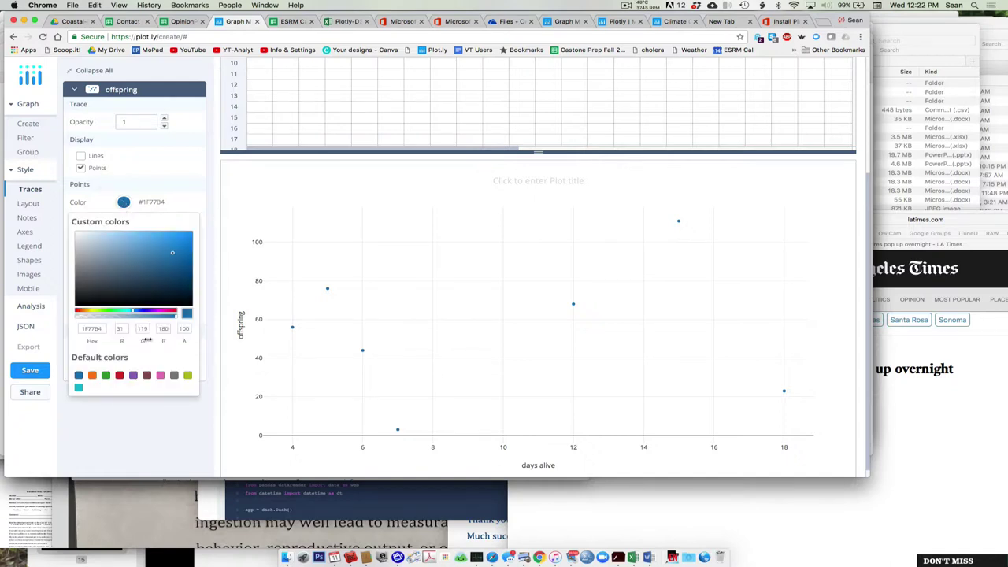
{"action": "left_click", "coordinate": [133, 375]}
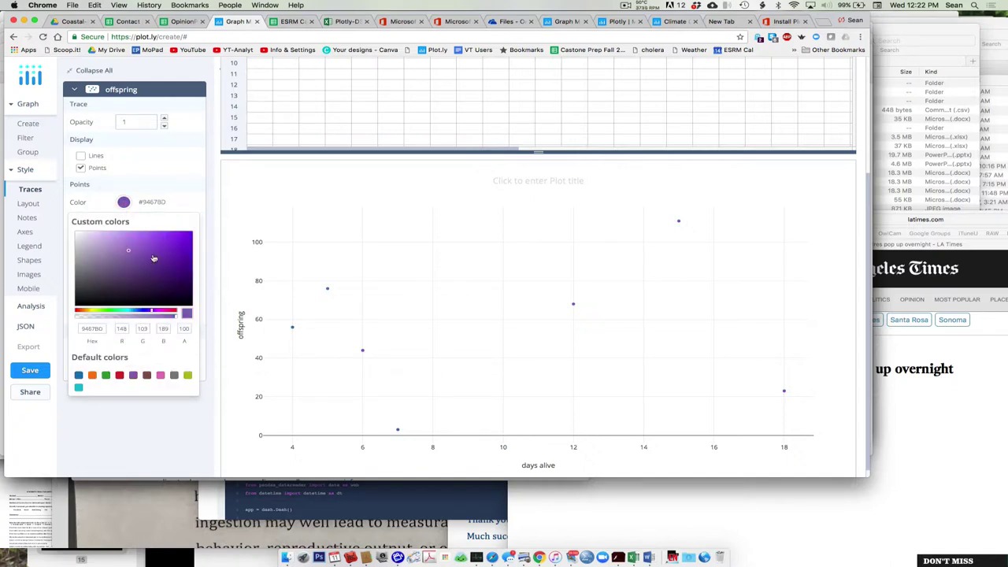
{"action": "left_click", "coordinate": [176, 212]}
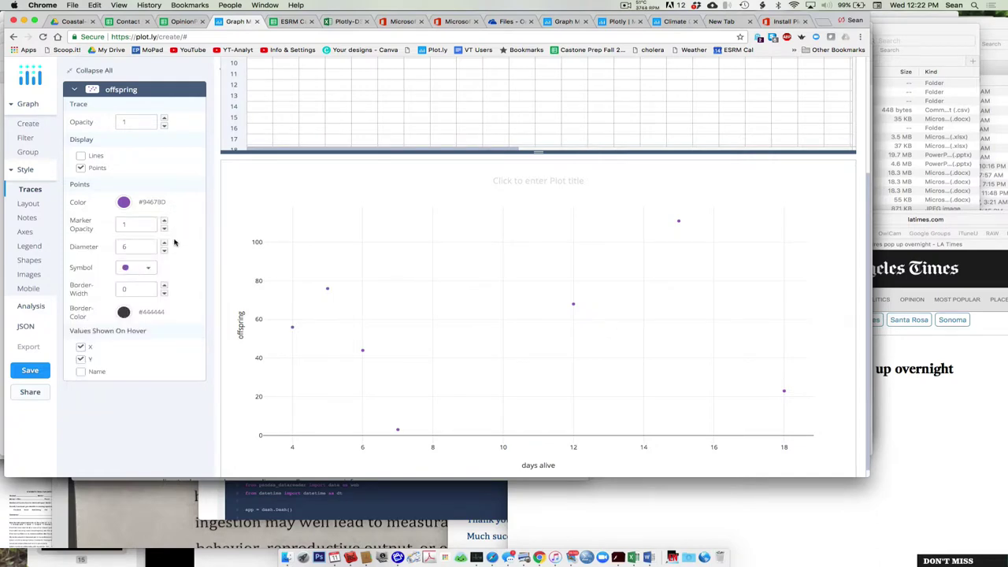
Step: Set the offspring points' diameter to 21 and change their symbol to an X
{"action": "left_click_drag", "start_coordinate": [165, 246], "coordinate": [165, 246]}
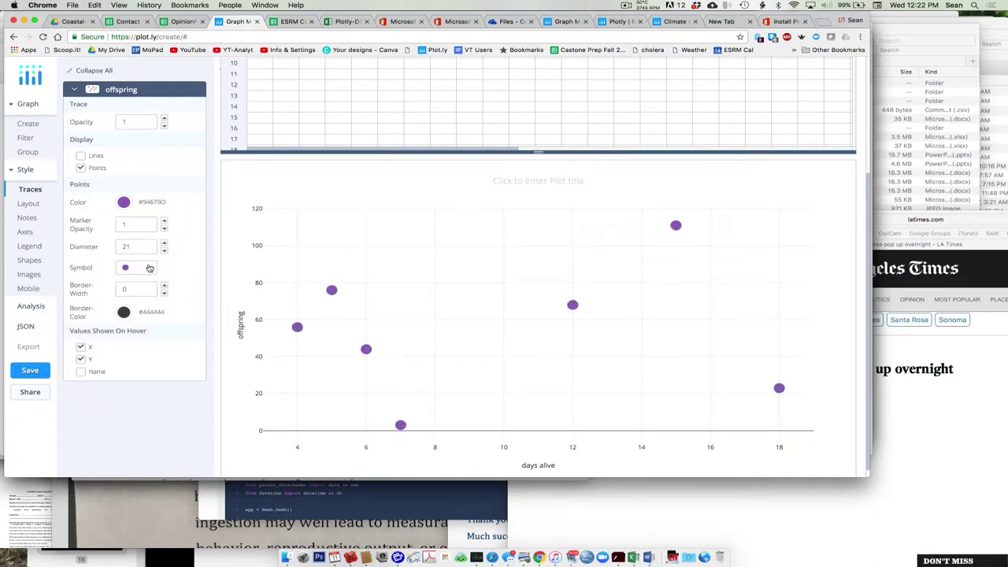
{"action": "left_click", "coordinate": [147, 268]}
{"action": "left_click", "coordinate": [143, 301]}
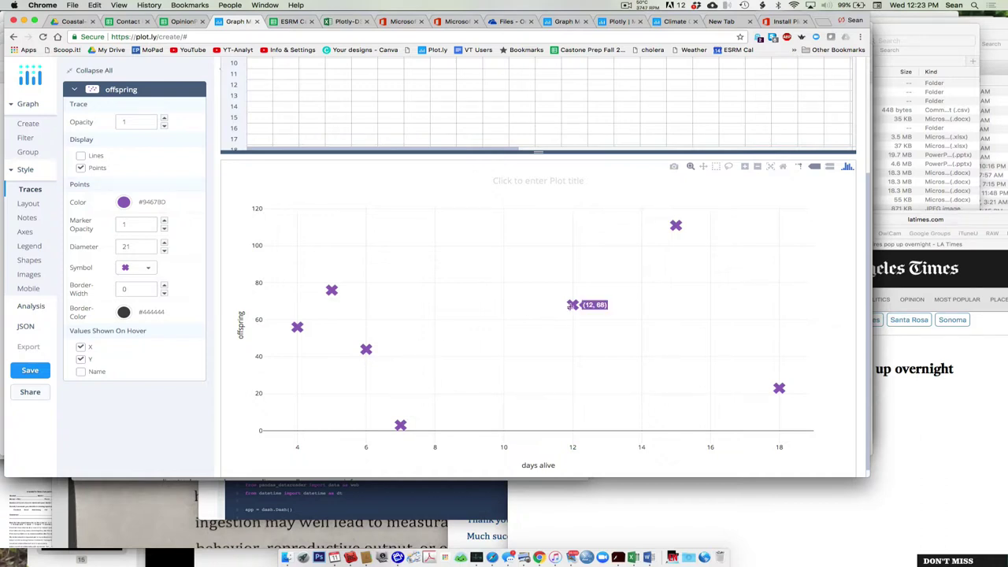
Step: Review the layout options for the canvas, title and fonts, margins and padding, and hover interaction
{"action": "left_click", "coordinate": [33, 205]}
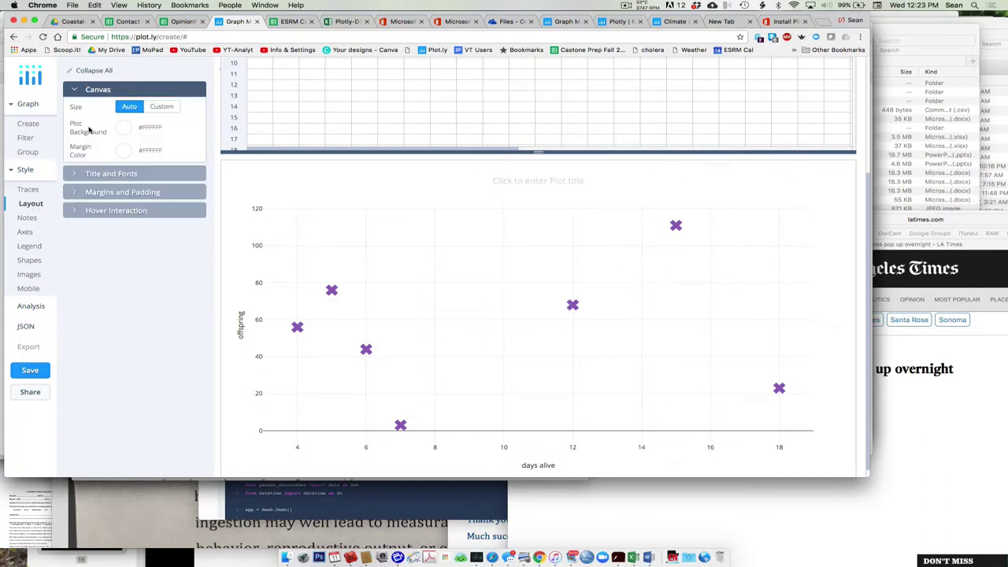
{"action": "left_click", "coordinate": [78, 174]}
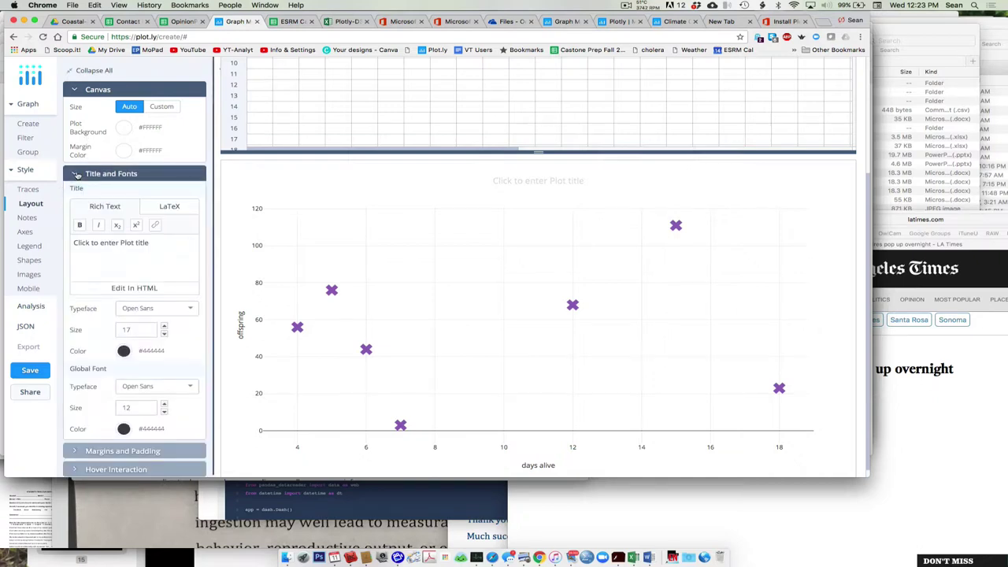
{"action": "left_click", "coordinate": [76, 175]}
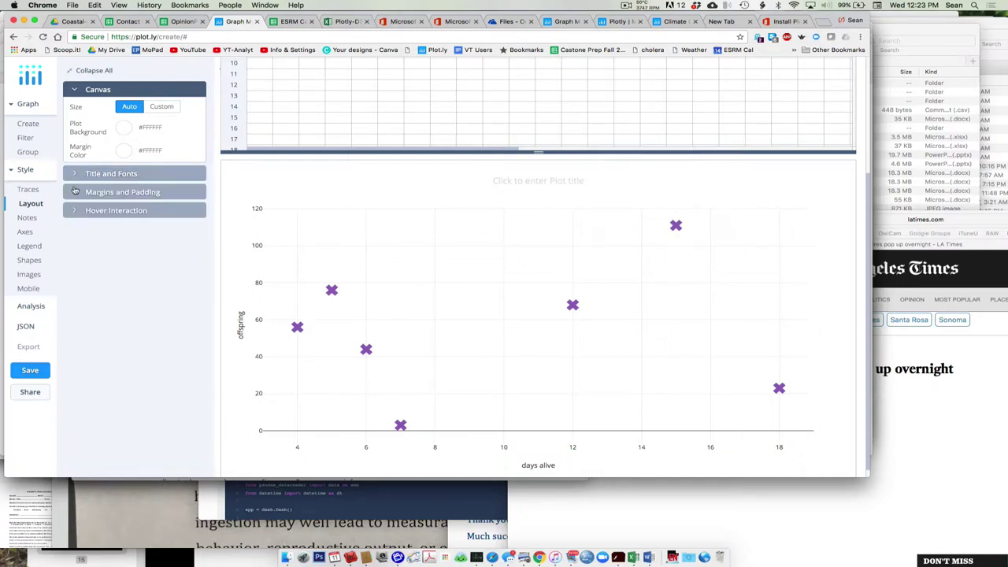
{"action": "left_click", "coordinate": [74, 192]}
{"action": "left_click", "coordinate": [74, 192]}
{"action": "left_click", "coordinate": [73, 211]}
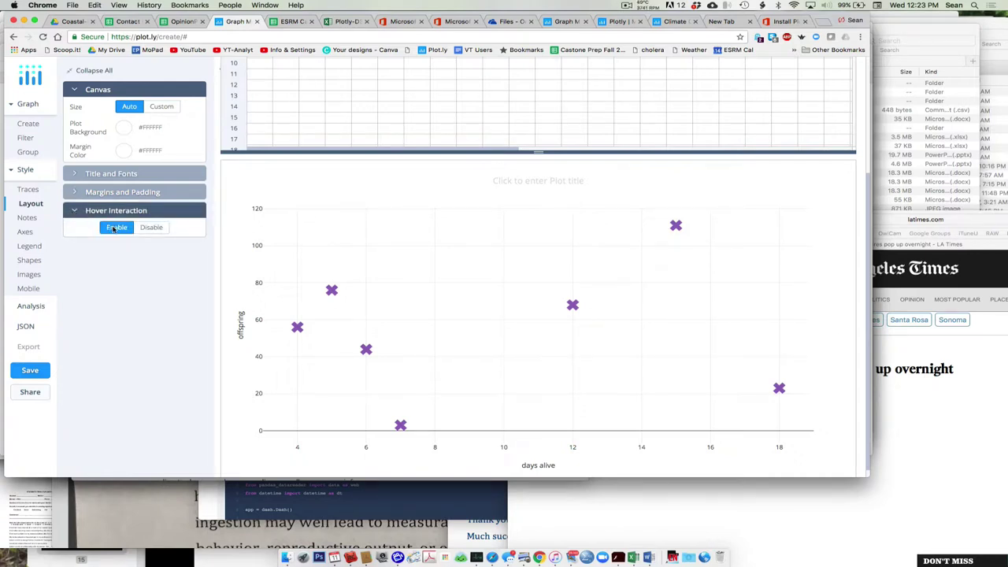
{"action": "left_click", "coordinate": [75, 213]}
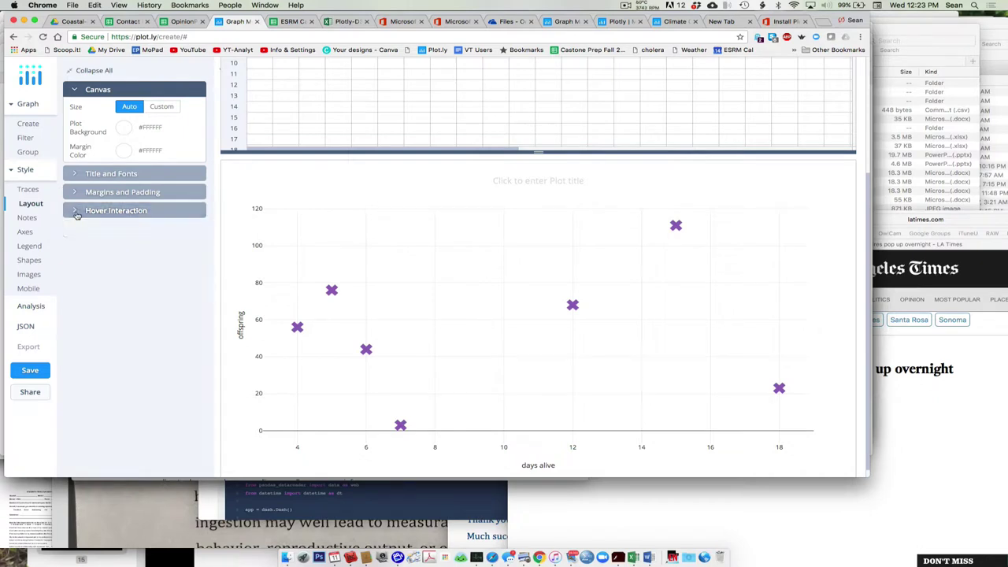
Step: Turn off the X value in the offspring trace's hover labels
{"action": "left_click", "coordinate": [33, 192]}
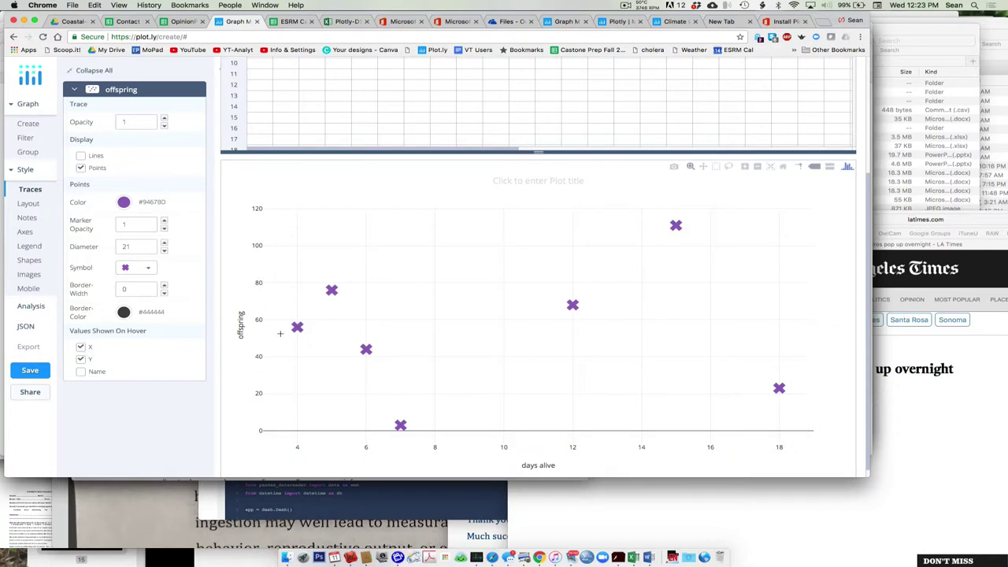
{"action": "mouse_move", "coordinate": [297, 327]}
{"action": "left_click", "coordinate": [79, 347]}
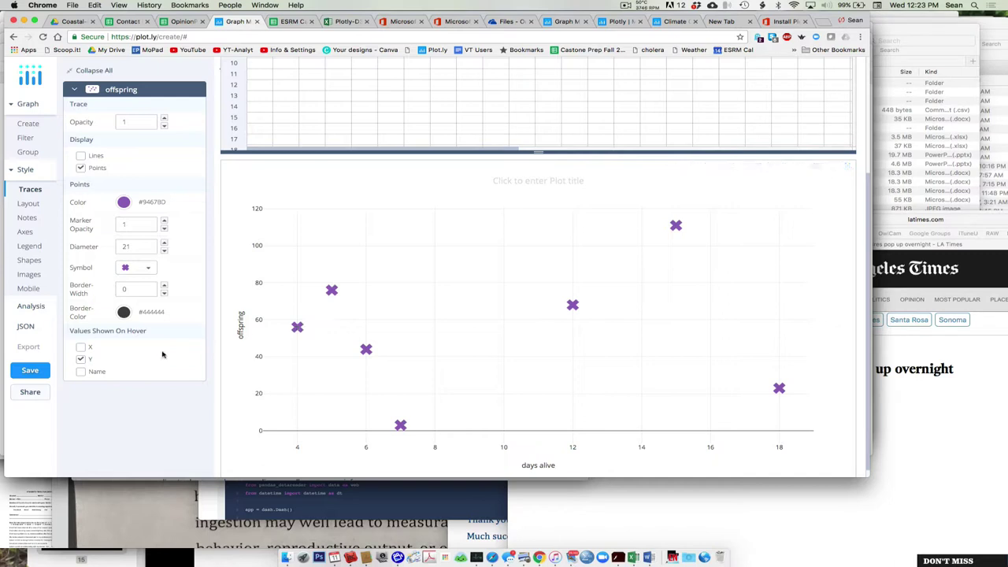
Step: Turn on the Name value in the offspring trace's hover labels
{"action": "left_click", "coordinate": [81, 373]}
{"action": "mouse_move", "coordinate": [297, 328]}
{"action": "scroll", "coordinate": [261, 241], "scroll_direction": "up", "scroll_amount": 5}
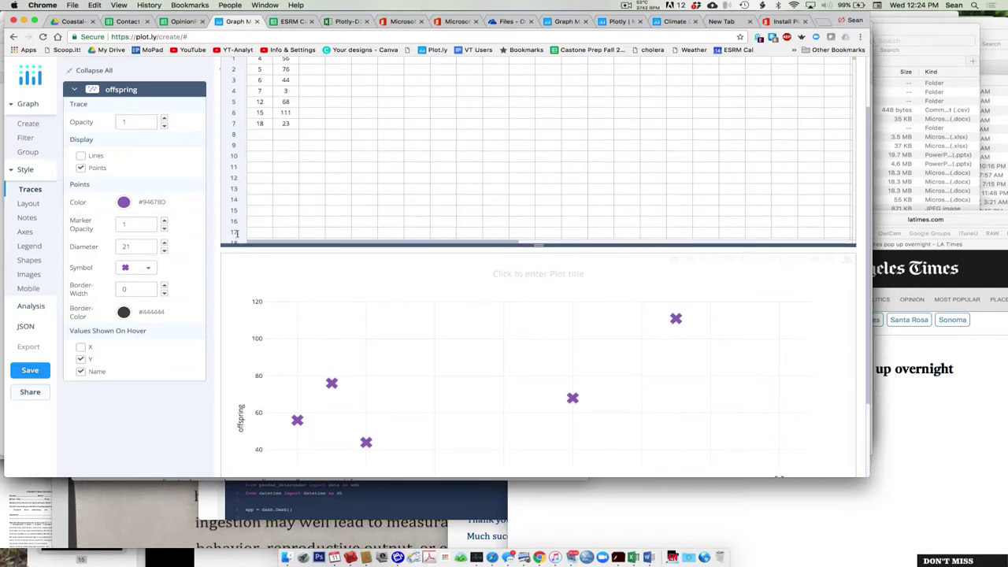
Step: Save the plot as "my test graph 1" and its data as "my test data file1"
{"action": "left_click", "coordinate": [37, 371]}
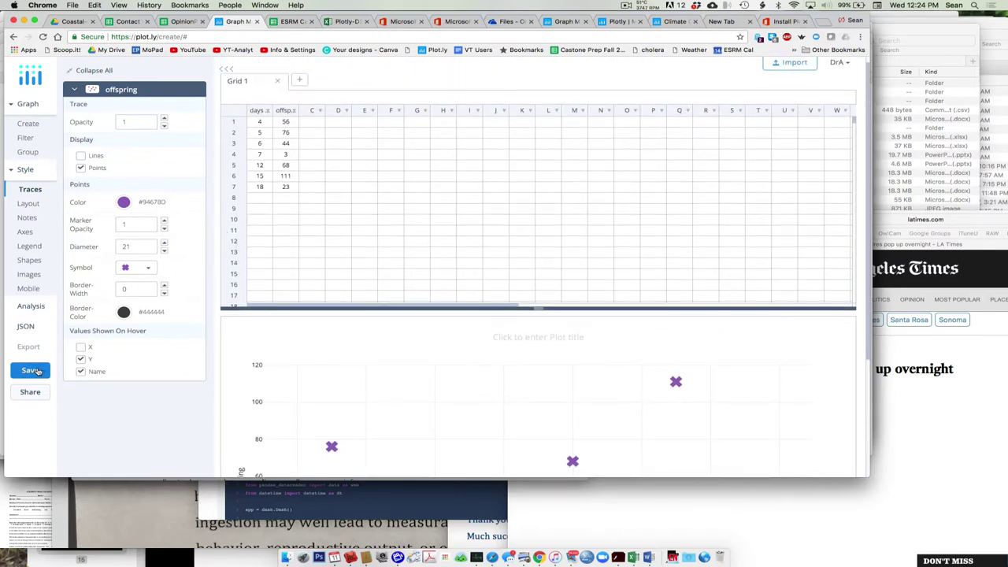
{"action": "left_click", "coordinate": [38, 371]}
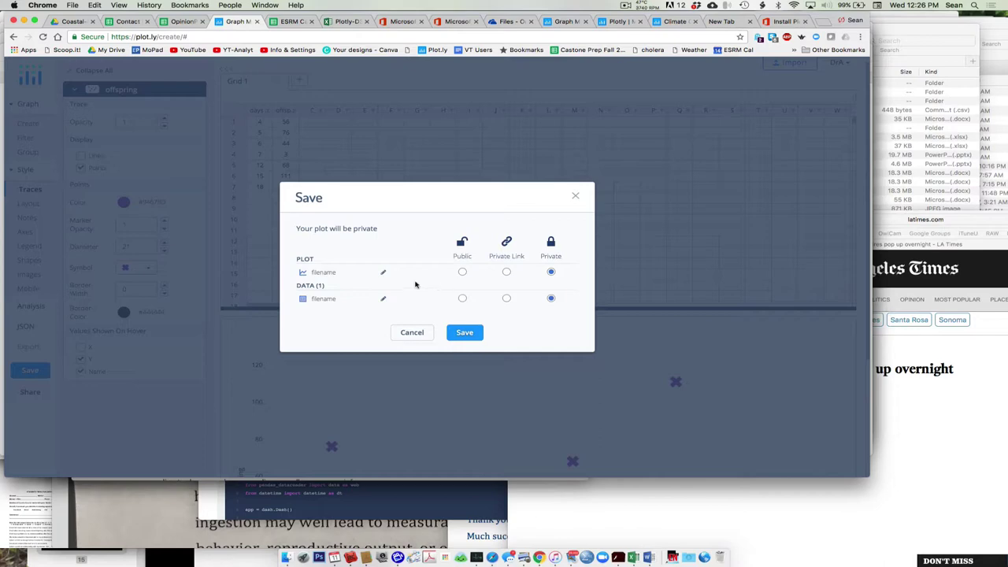
{"action": "left_click", "coordinate": [330, 274]}
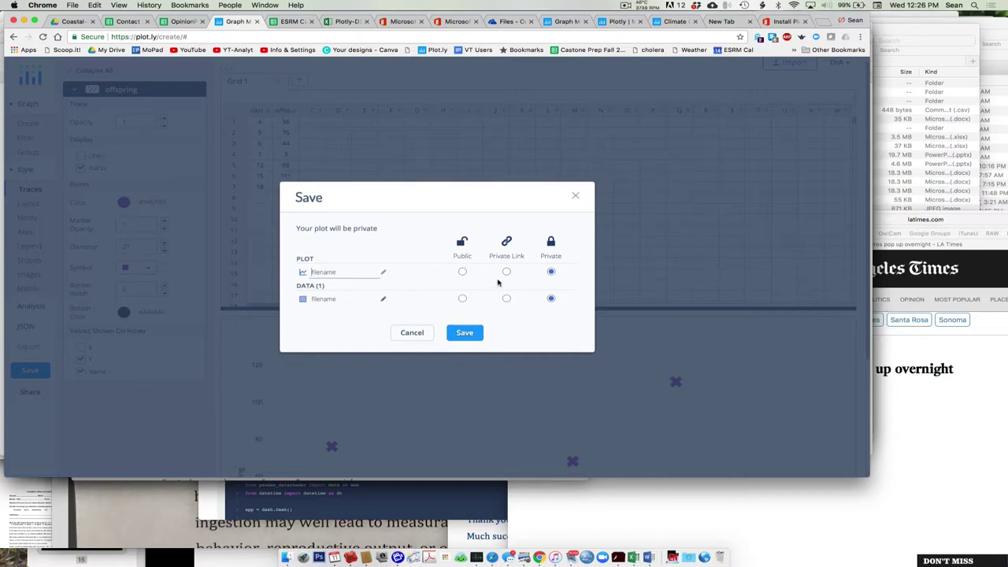
{"action": "type", "text": "my test graph 1"}
{"action": "left_click", "coordinate": [338, 298]}
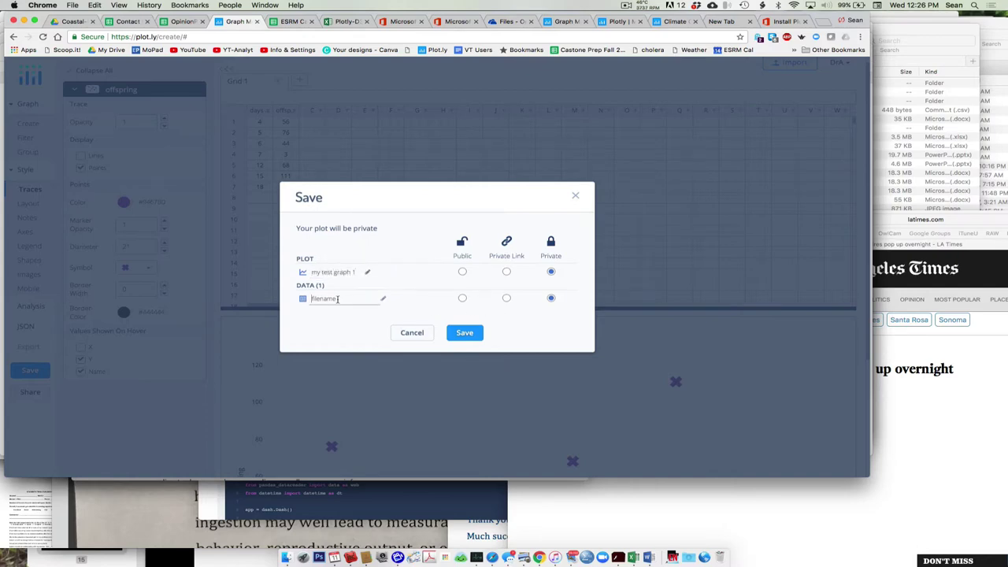
{"action": "type", "text": "my test data file1"}
{"action": "left_click", "coordinate": [475, 334]}
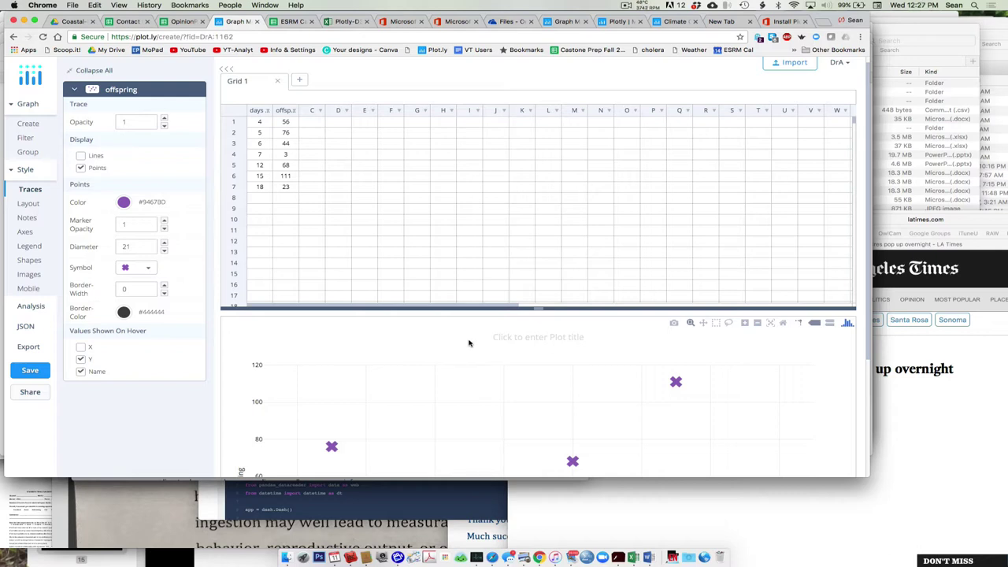
Step: Compare the iframe and html embed options in the plot's sharing settings and select the whole iframe embed code
{"action": "left_click", "coordinate": [33, 391]}
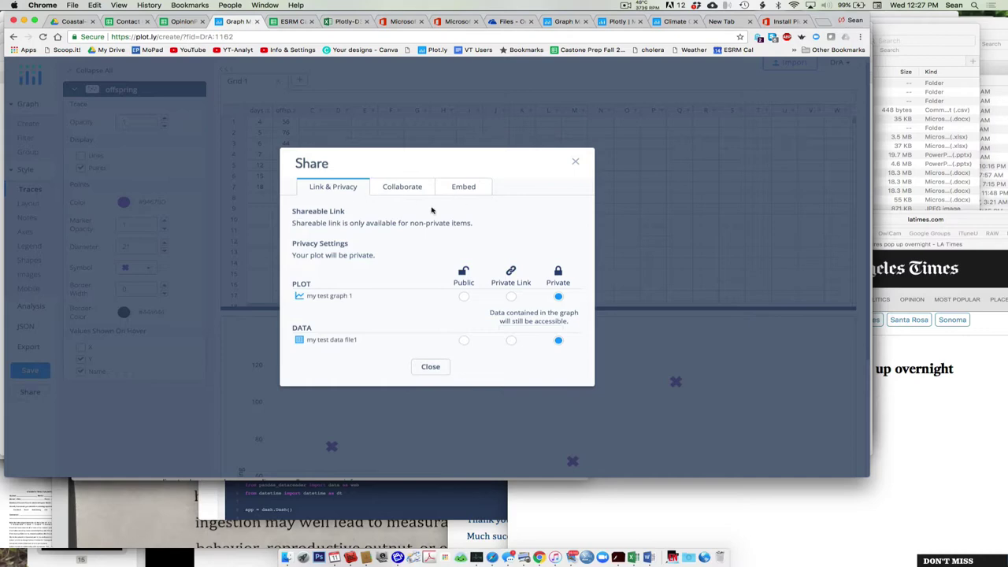
{"action": "left_click", "coordinate": [463, 189]}
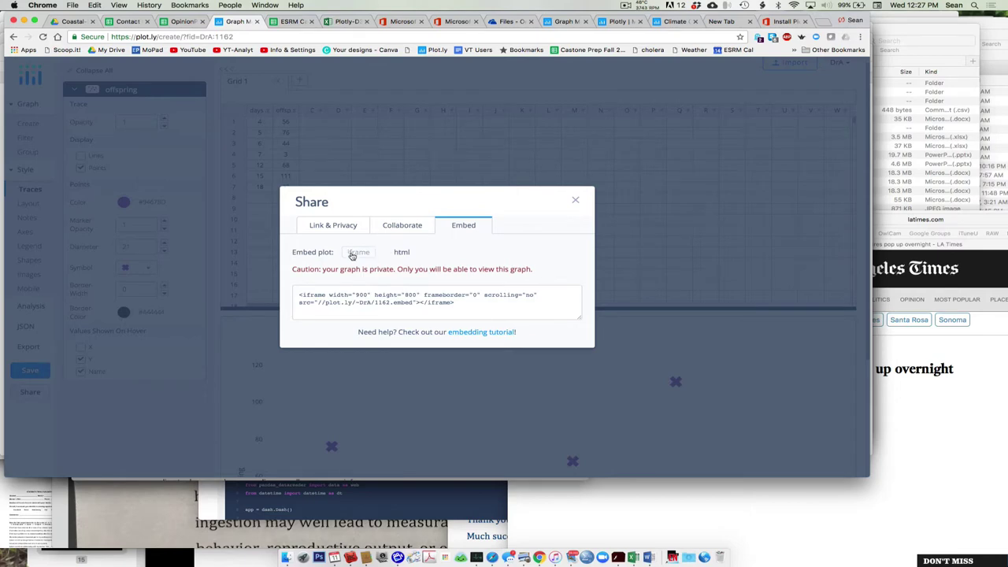
{"action": "left_click", "coordinate": [408, 252]}
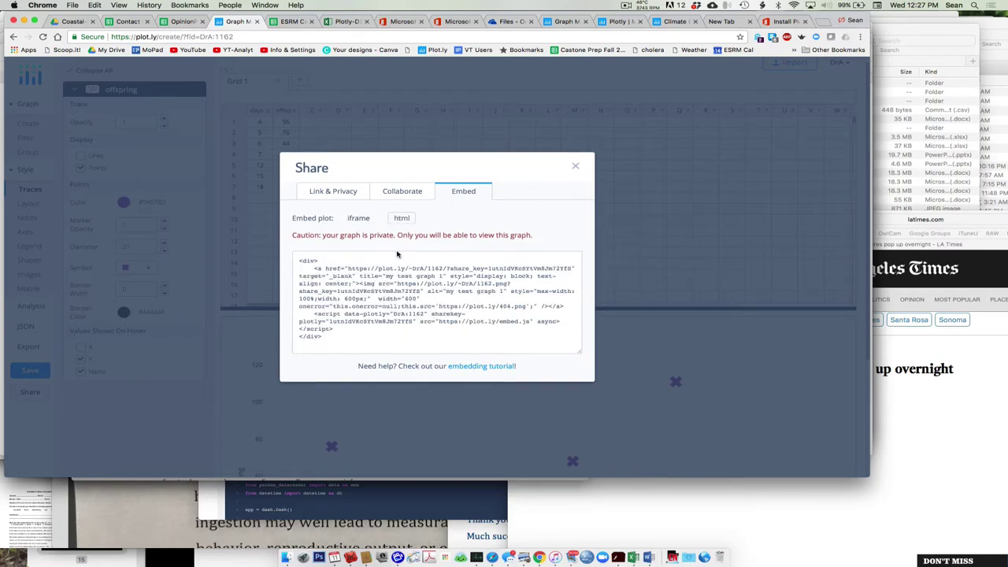
{"action": "left_click", "coordinate": [359, 221]}
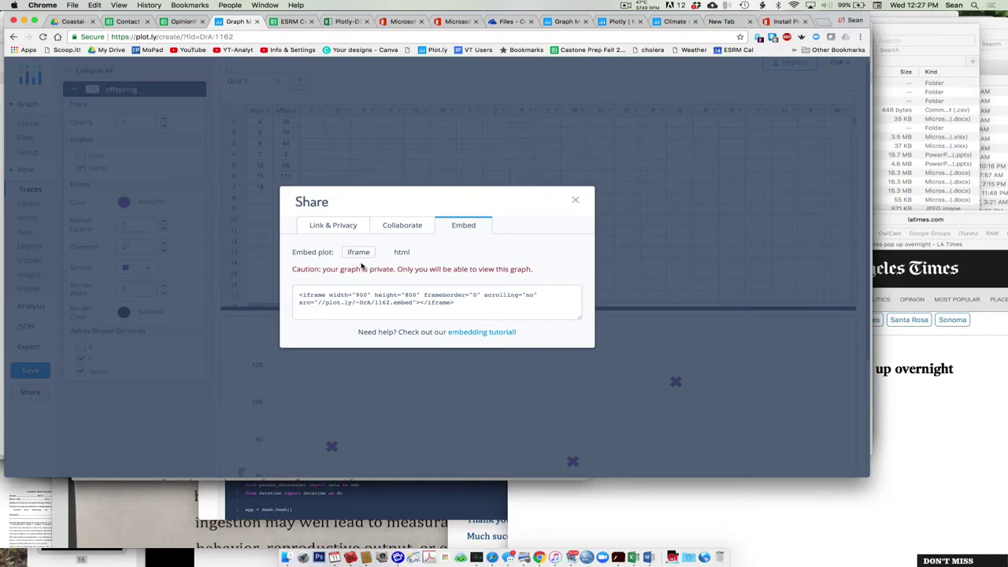
{"action": "left_click_drag", "start_coordinate": [469, 308], "coordinate": [298, 293]}
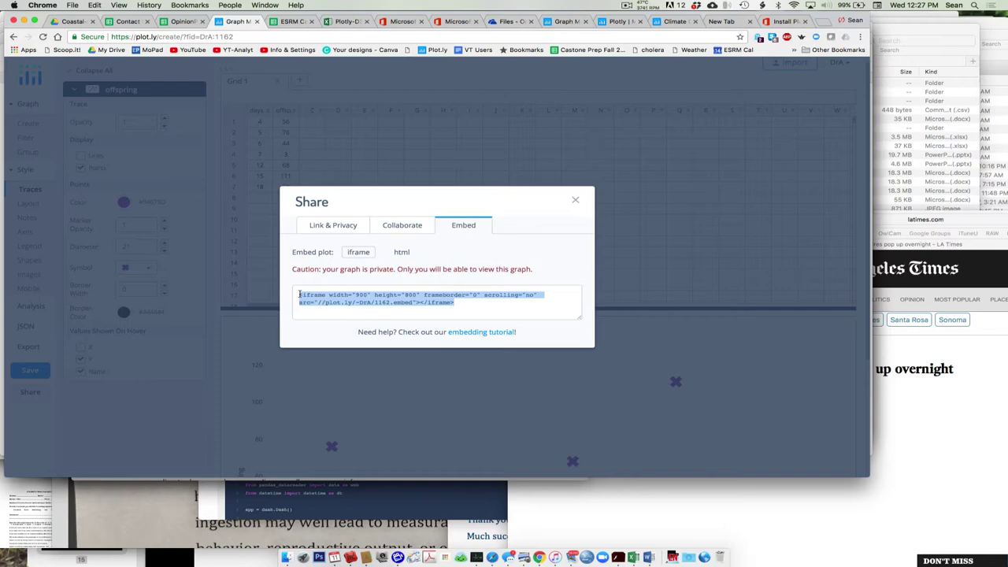
Step: Switch to the WordPress site in Safari and publish a new page titled "erase me after this" with the text "Here is my test thing"
{"action": "key", "text": "super+Tab"}
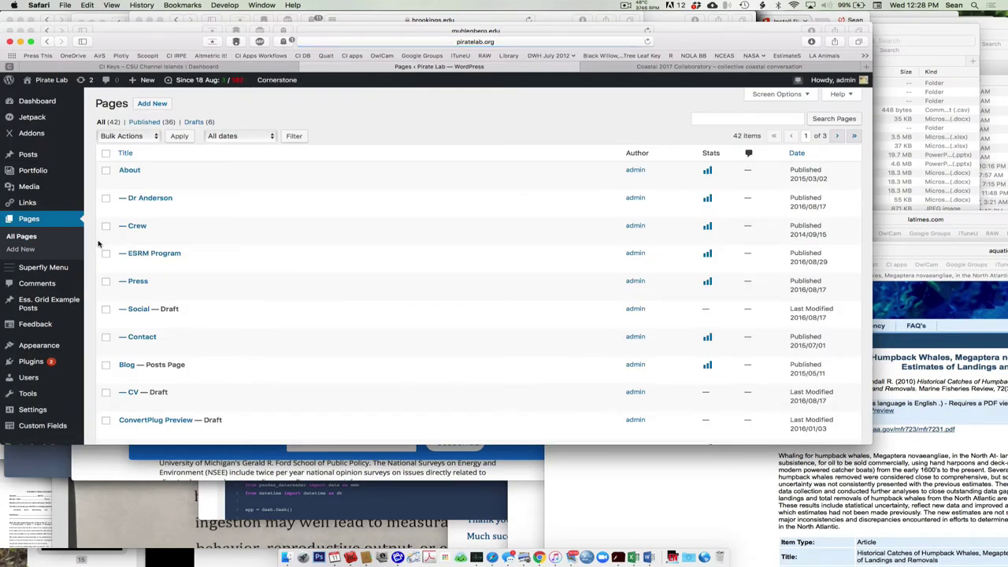
{"action": "left_click", "coordinate": [153, 105]}
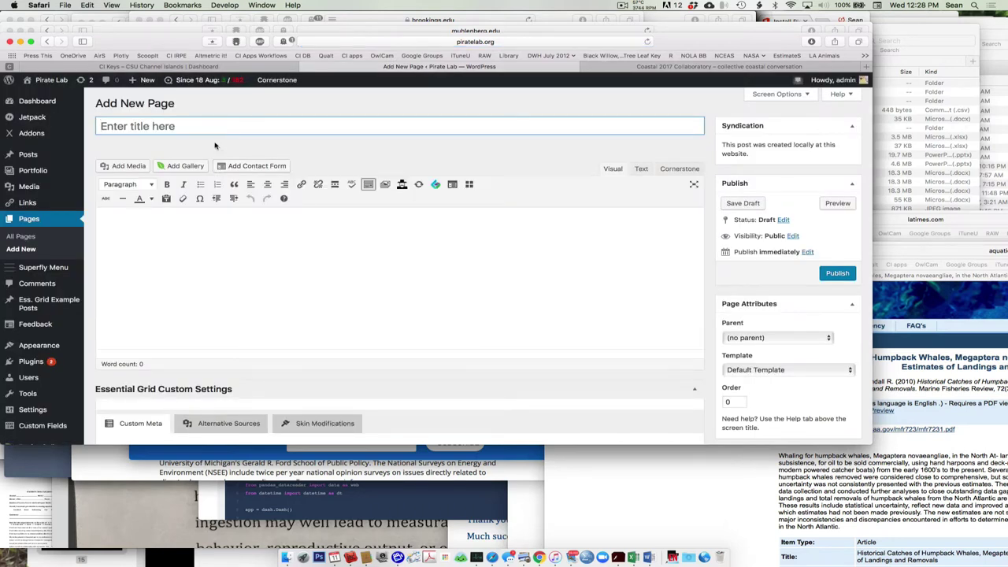
{"action": "type", "text": "erase me after this"}
{"action": "left_click", "coordinate": [212, 227]}
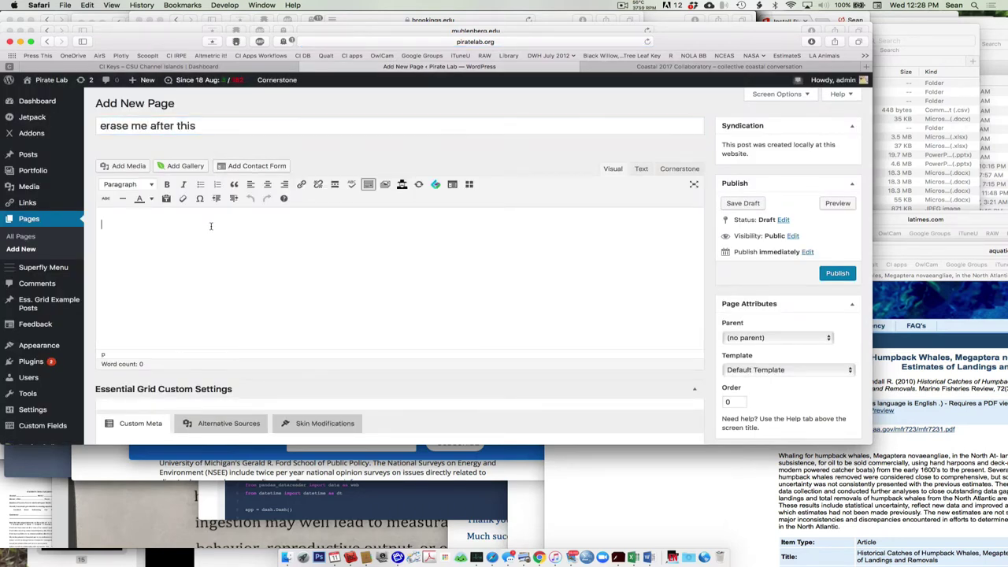
{"action": "type", "text": "Here is my test thing"}
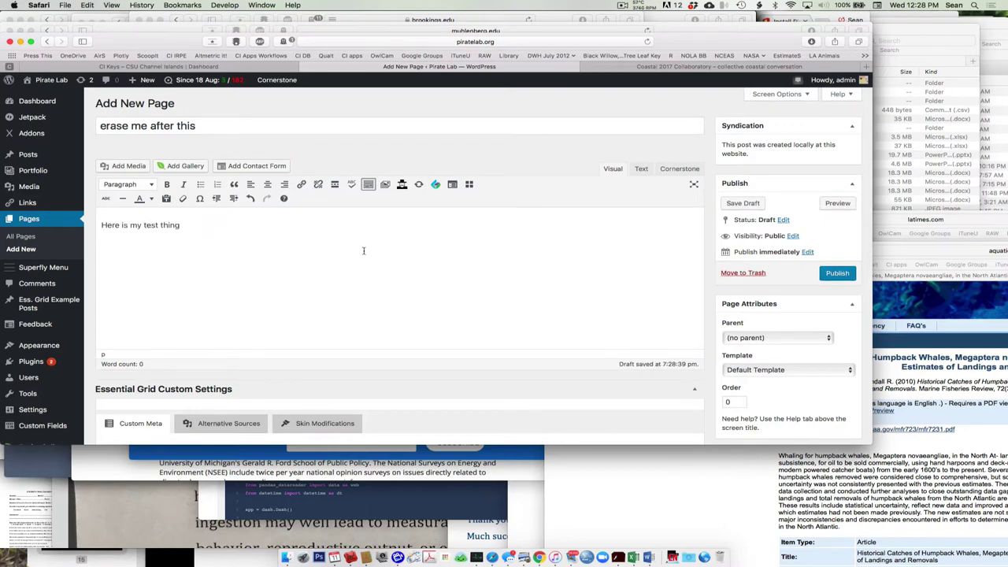
{"action": "left_click", "coordinate": [828, 275]}
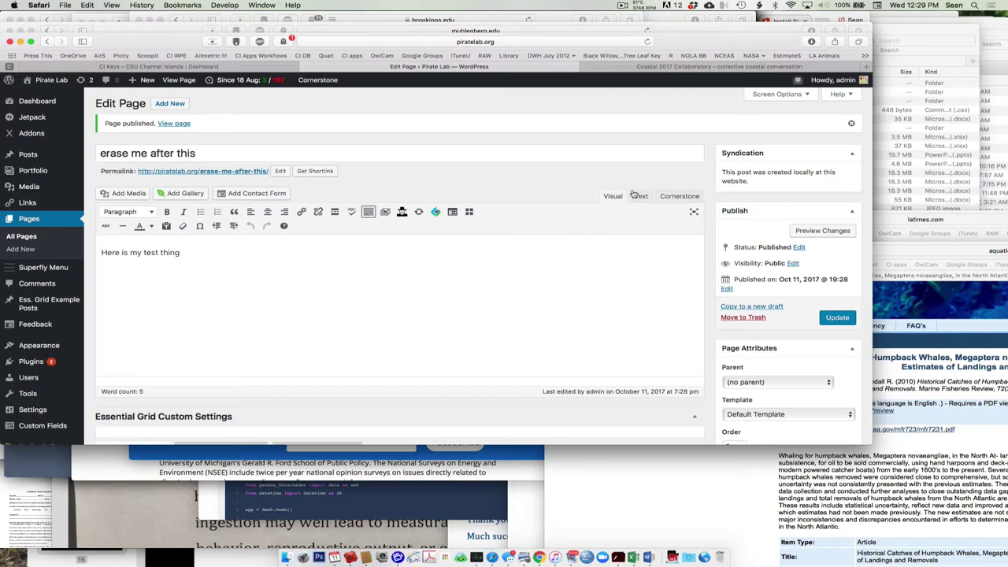
Step: Add spaced filler lines reading asdfasdfas, asdfasdf, asfd, asfd and fdas below the page's first sentence
{"action": "left_click", "coordinate": [283, 249]}
{"action": "key", "text": "Return"}
{"action": "key", "text": "Return"}
{"action": "type", "text": "asdfasdfas"}
{"action": "key", "text": "Return"}
{"action": "key", "text": "Return"}
{"action": "type", "text": "asdfasdf"}
{"action": "key", "text": "Return"}
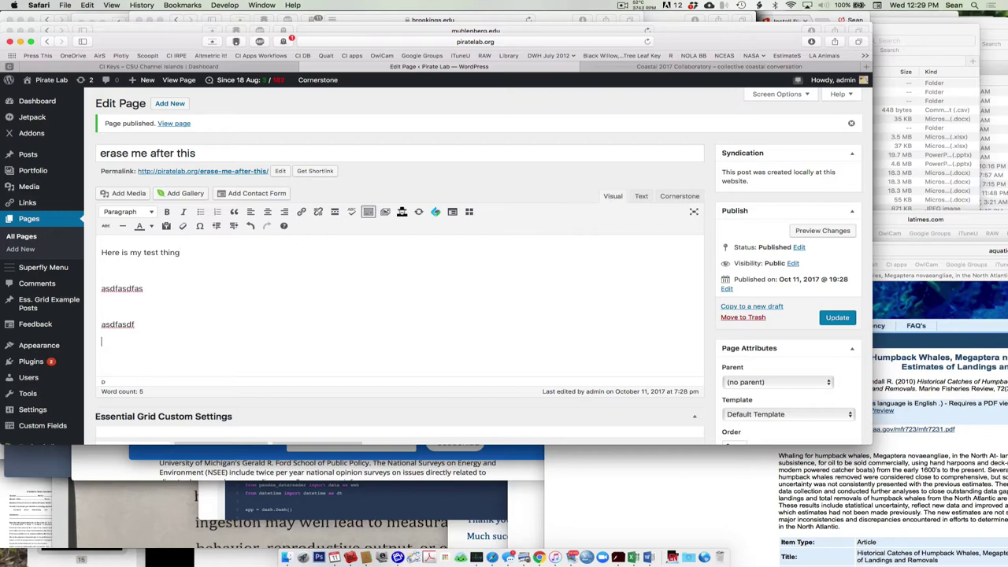
{"action": "type", "text": "asfd"}
{"action": "key", "text": "Return"}
{"action": "type", "text": "asfd"}
{"action": "key", "text": "Return"}
{"action": "type", "text": "fdas"}
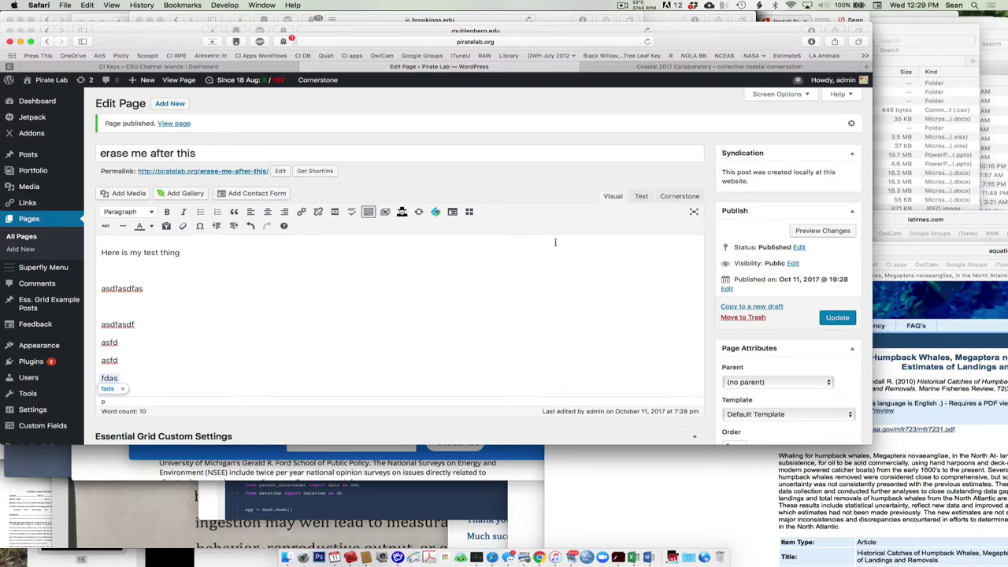
{"action": "left_click", "coordinate": [147, 274]}
Step: Show the page content as HTML text and insert a new line below "asdfasdfas"
{"action": "left_click", "coordinate": [642, 197]}
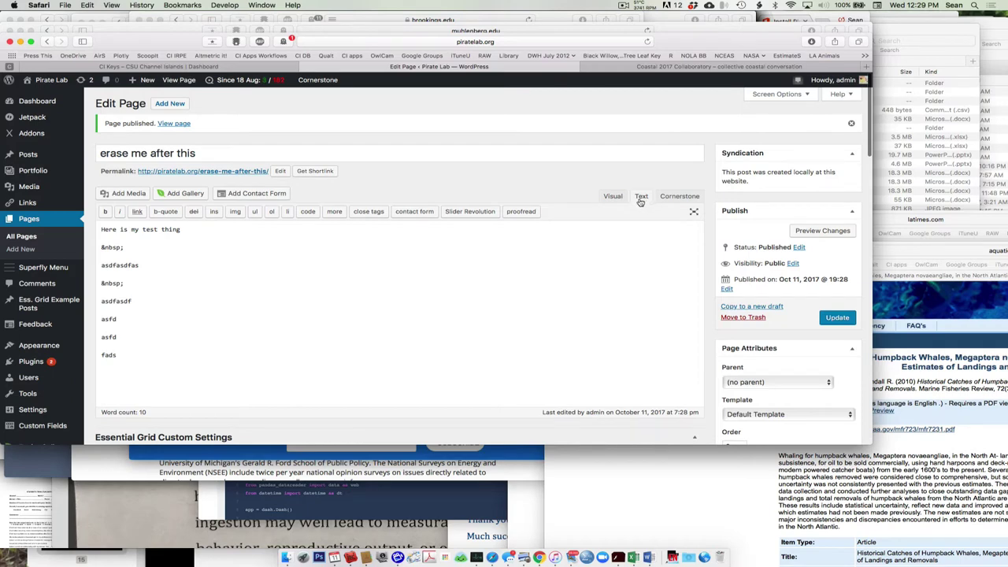
{"action": "left_click", "coordinate": [142, 265]}
{"action": "key", "text": "Return"}
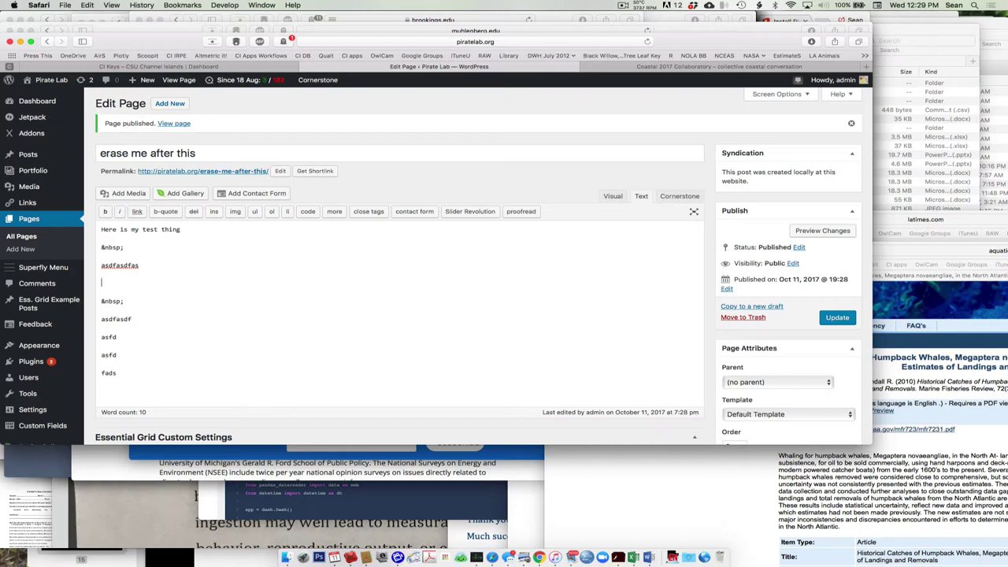
{"action": "key", "text": "super+v"}
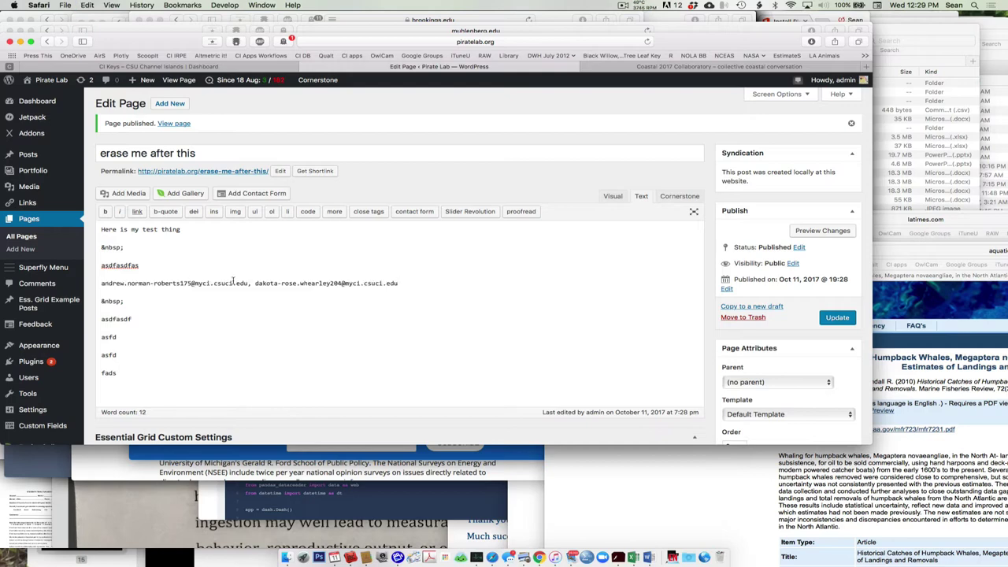
{"action": "left_click_drag", "start_coordinate": [398, 283], "coordinate": [100, 283]}
{"action": "key", "text": "super+x"}
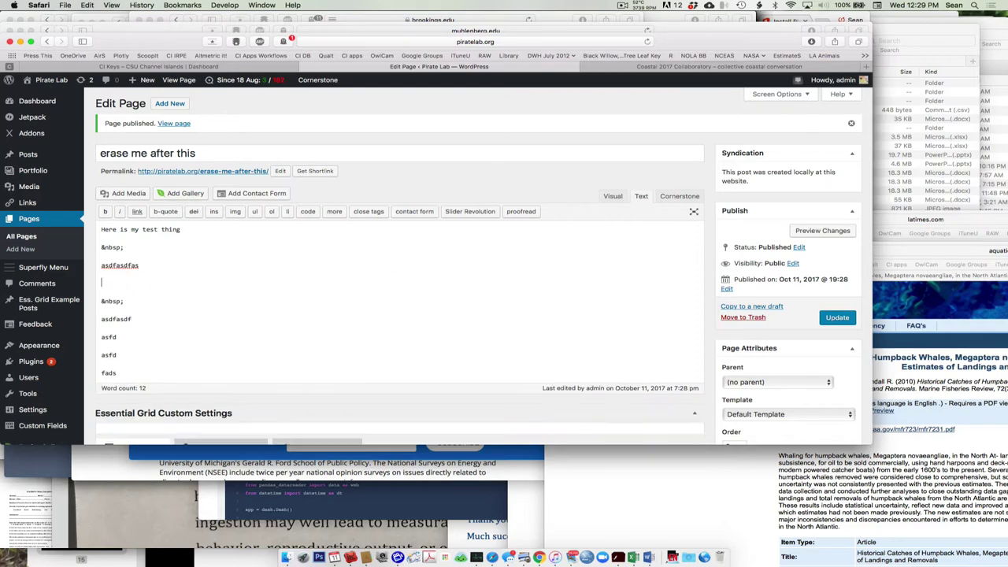
Step: Copy the iframe embed code from Plotly in Chrome, paste it into Safari's WordPress page below "asdfasdfas" and update the page
{"action": "left_click", "coordinate": [561, 556]}
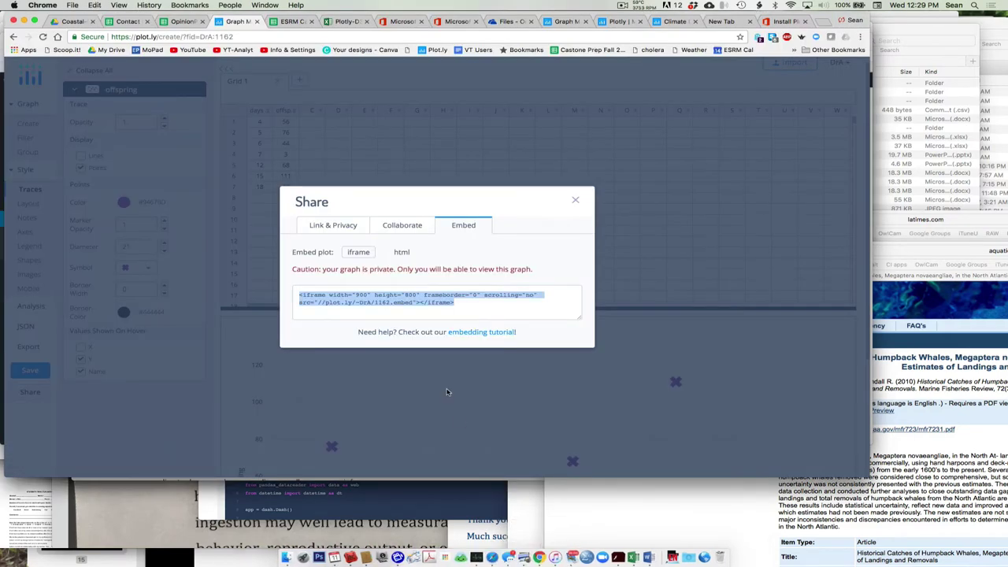
{"action": "left_click", "coordinate": [498, 549]}
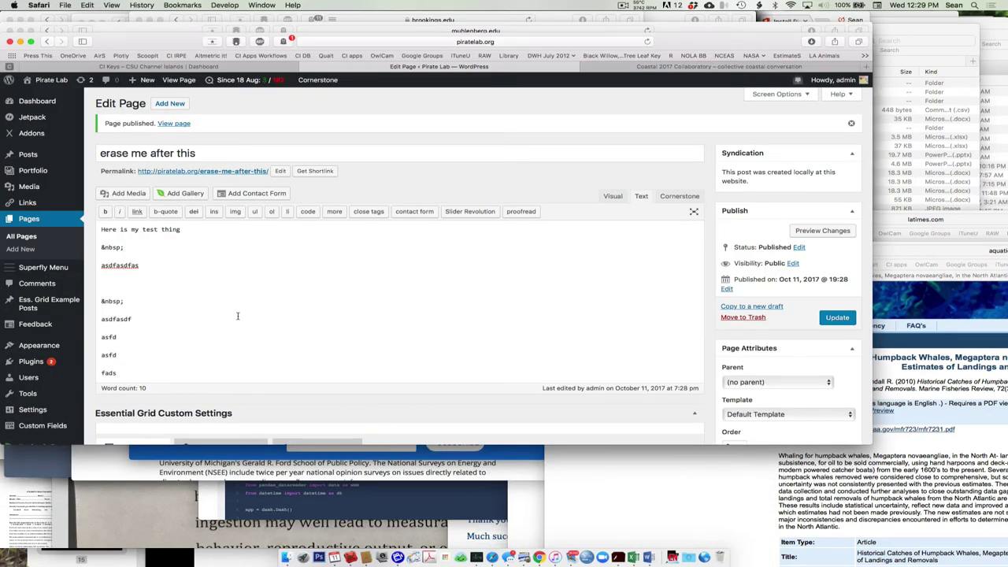
{"action": "key", "text": "super+v"}
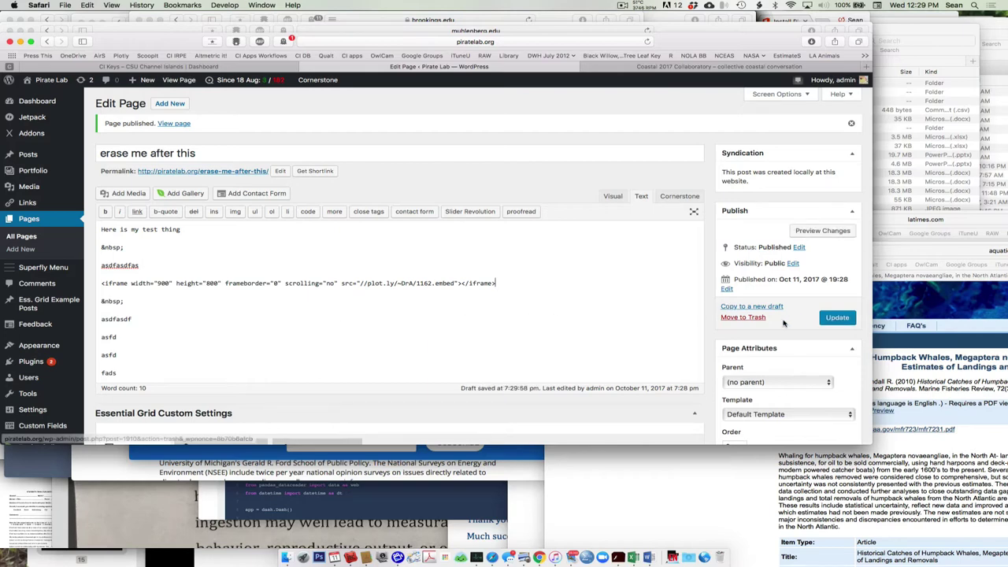
{"action": "left_click", "coordinate": [834, 321]}
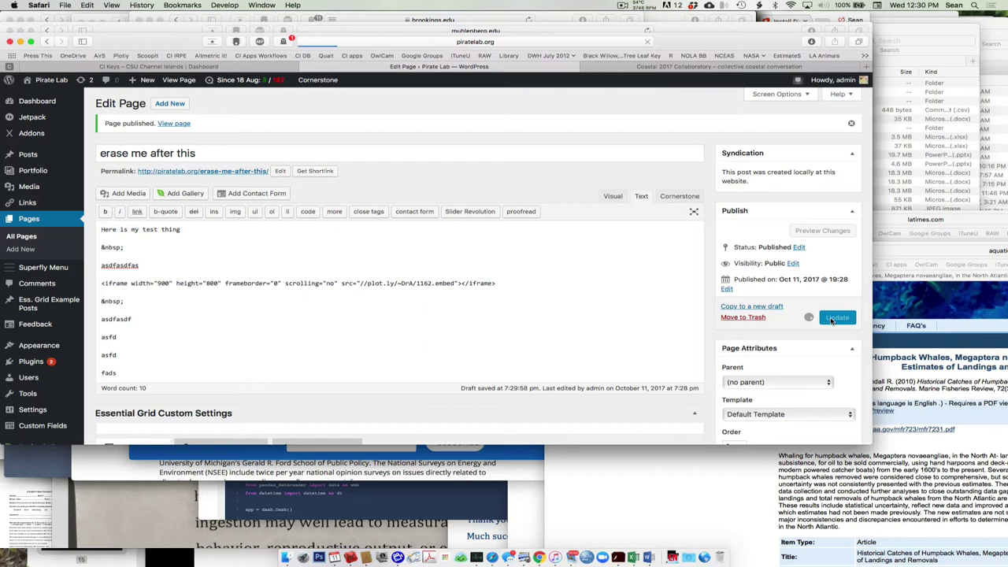
Step: View the published page with its embedded scatter chart and shrink the browser window to check how the chart adapts
{"action": "left_click", "coordinate": [180, 82]}
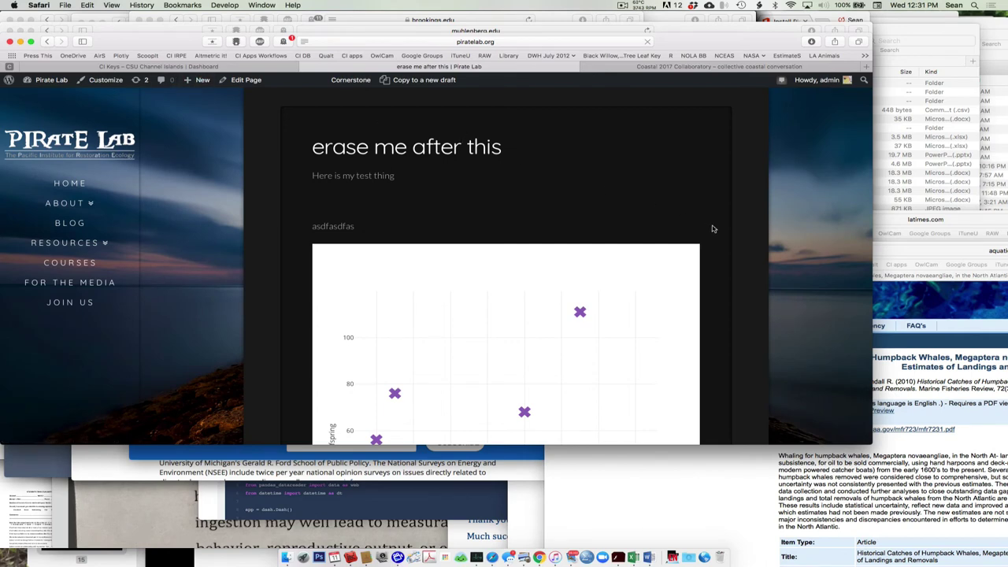
{"action": "scroll", "coordinate": [712, 229], "scroll_direction": "down", "scroll_amount": 8}
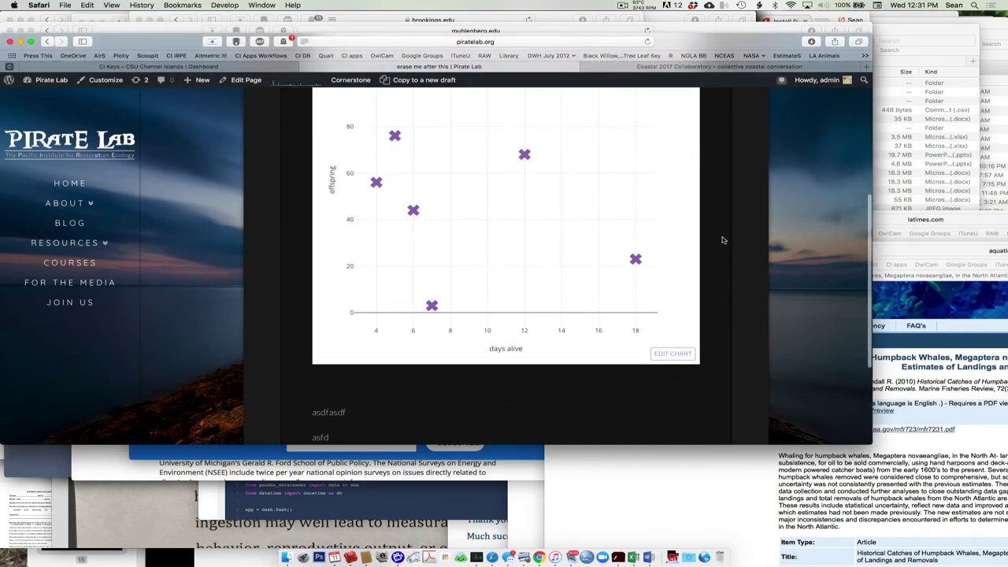
{"action": "scroll", "coordinate": [723, 240], "scroll_direction": "up", "scroll_amount": 2}
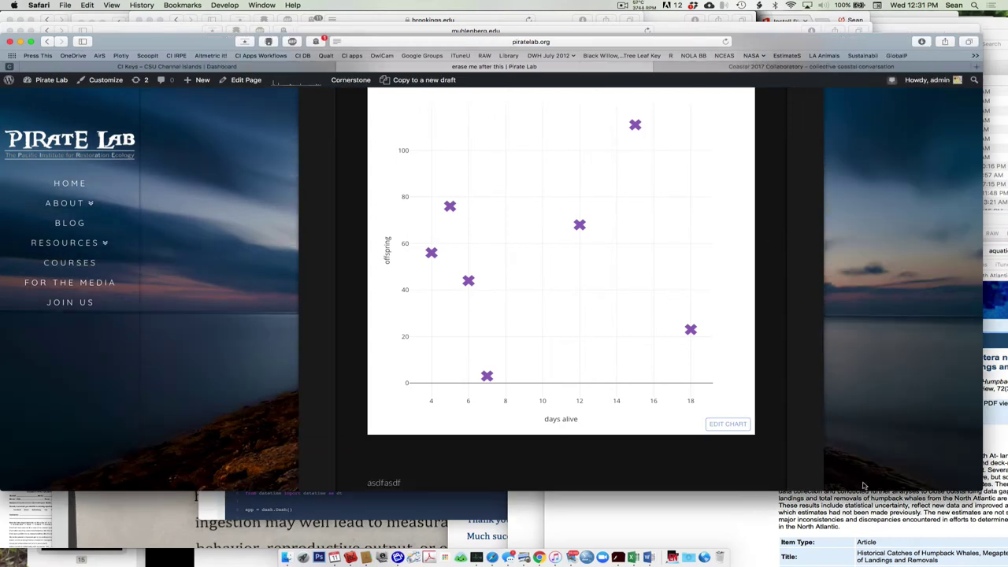
{"action": "left_click_drag", "start_coordinate": [965, 489], "coordinate": [291, 409]}
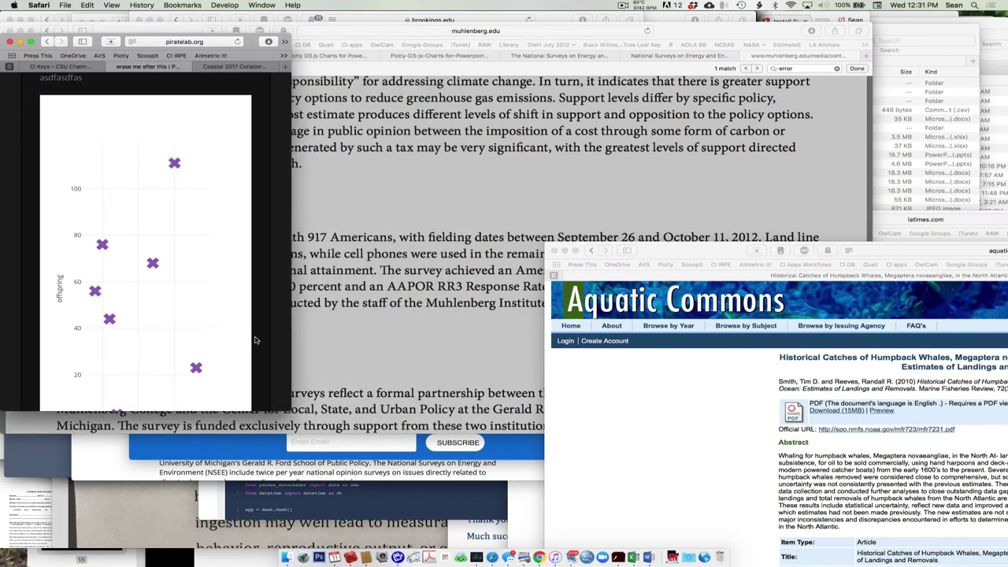
{"action": "scroll", "coordinate": [255, 340], "scroll_direction": "down", "scroll_amount": 3}
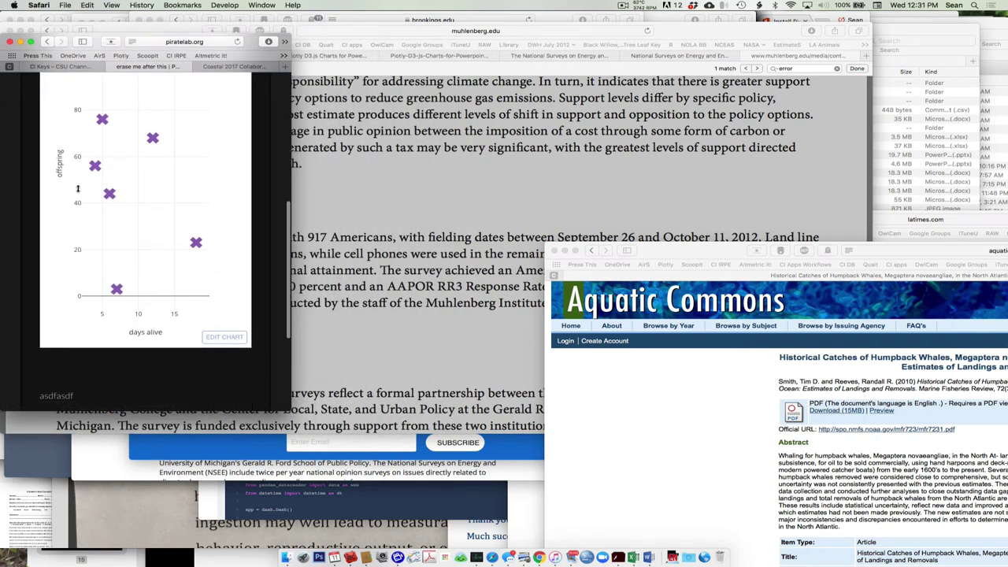